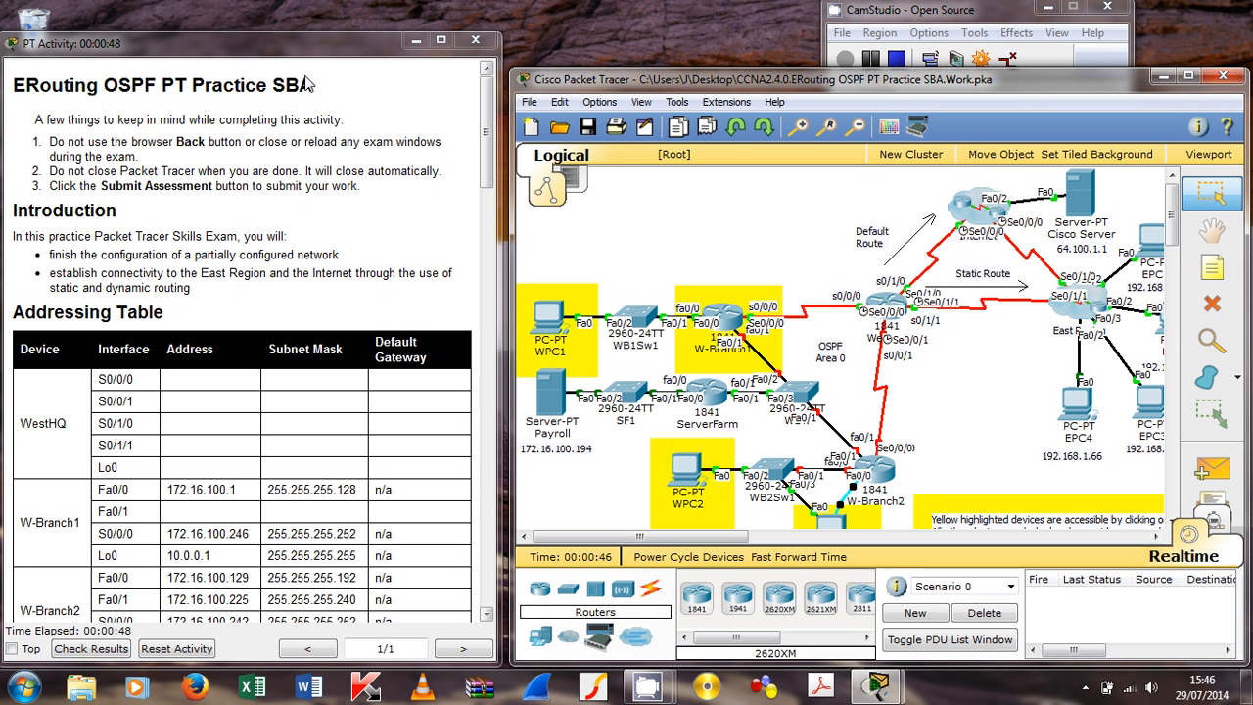
Step: Read past the WestHQ addressing rows and password note to Step 1 task a on W-Branch2 addressing
left_click_drag(490, 151, 494, 206)
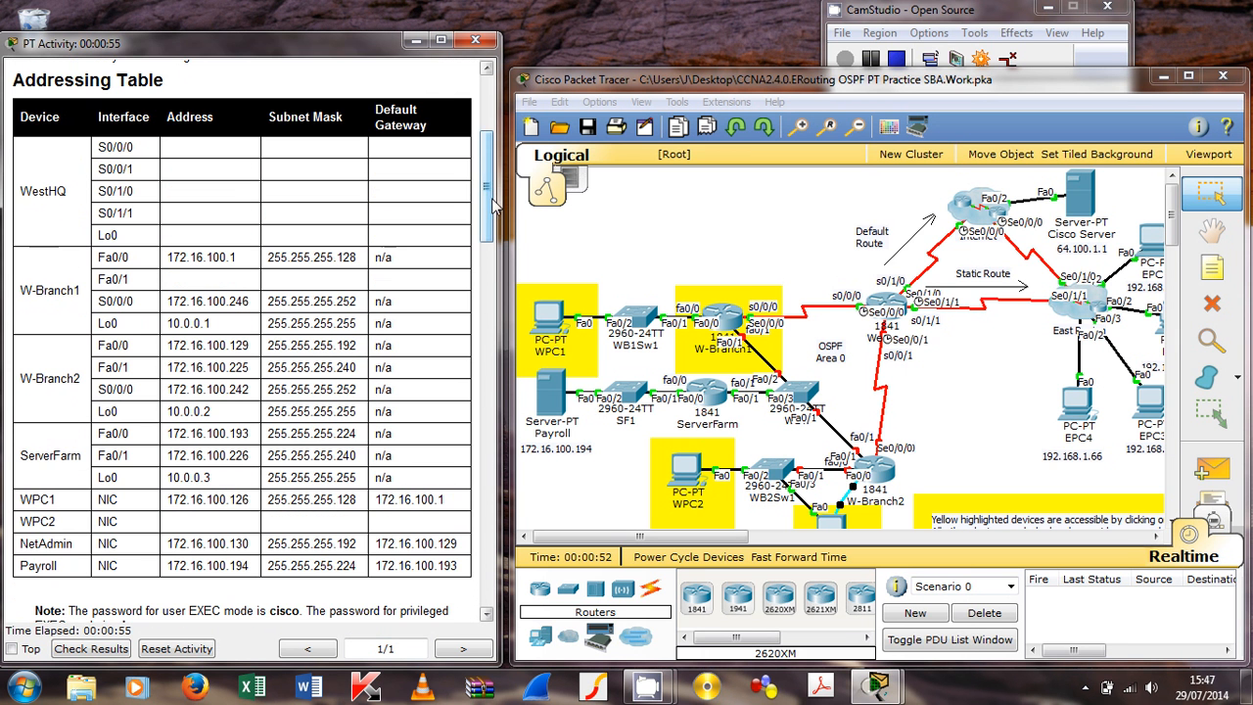
left_click_drag(99, 146, 376, 235)
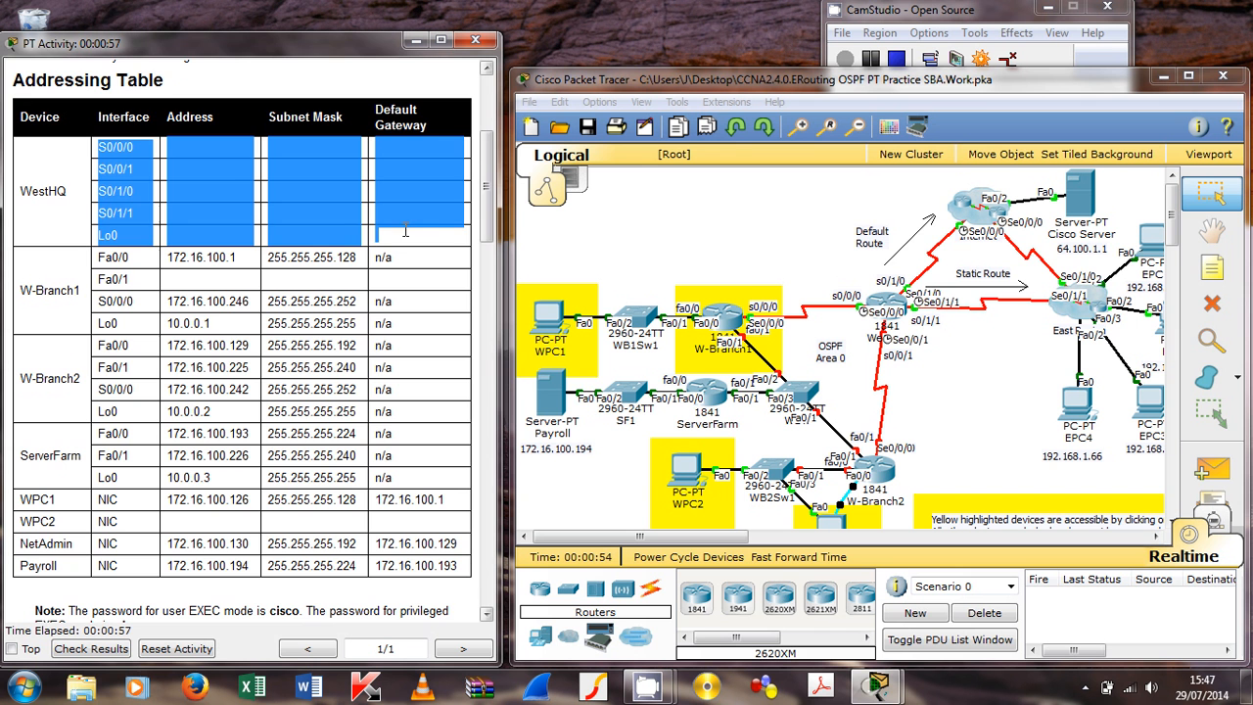
left_click_drag(488, 210, 488, 285)
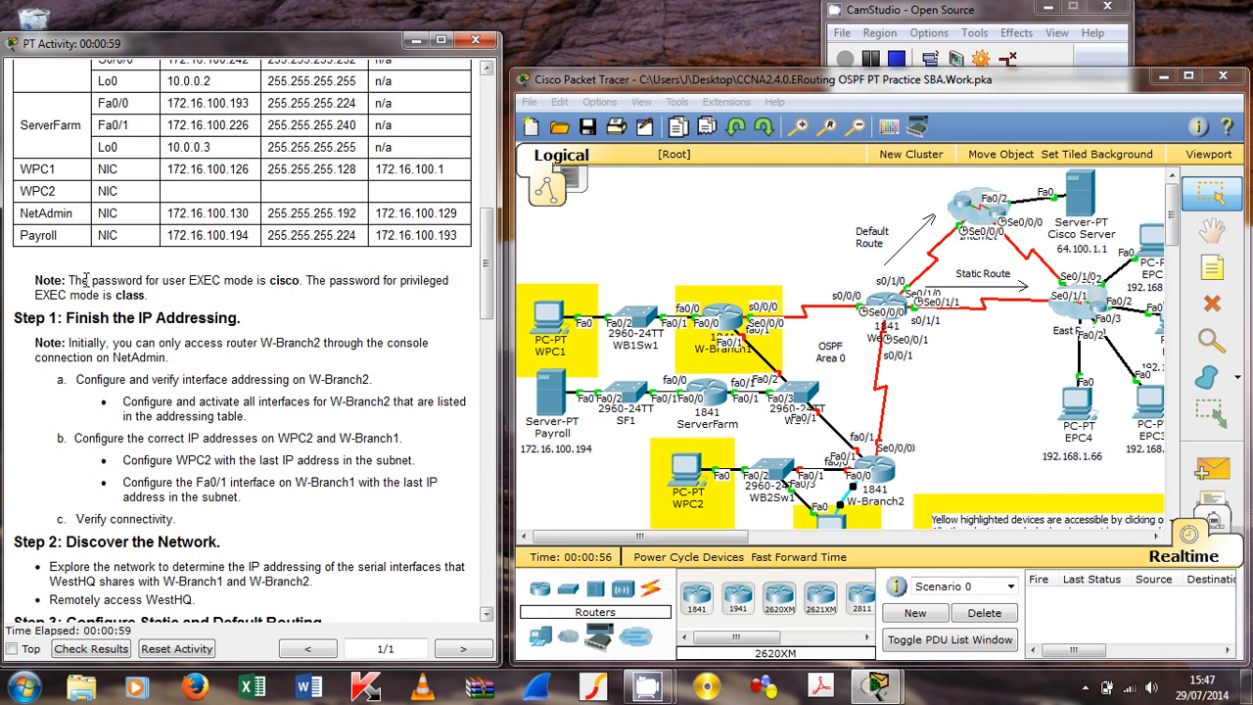
left_click_drag(68, 281, 458, 299)
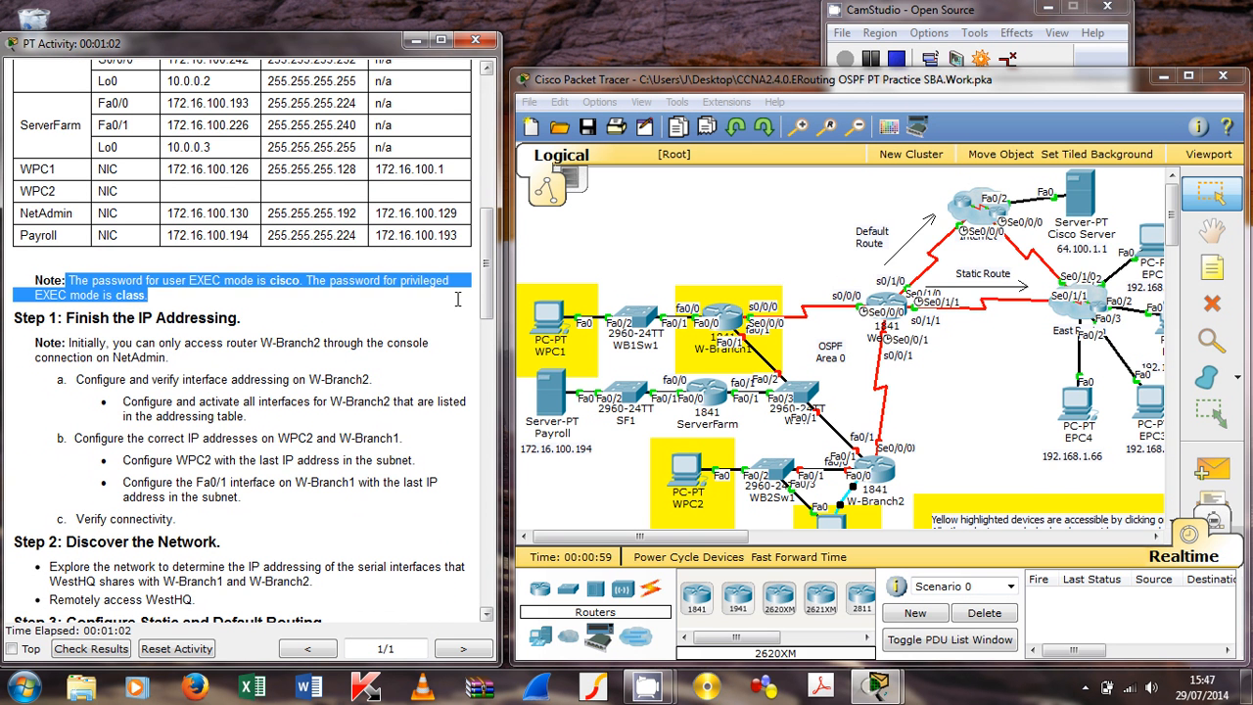
left_click(88, 297)
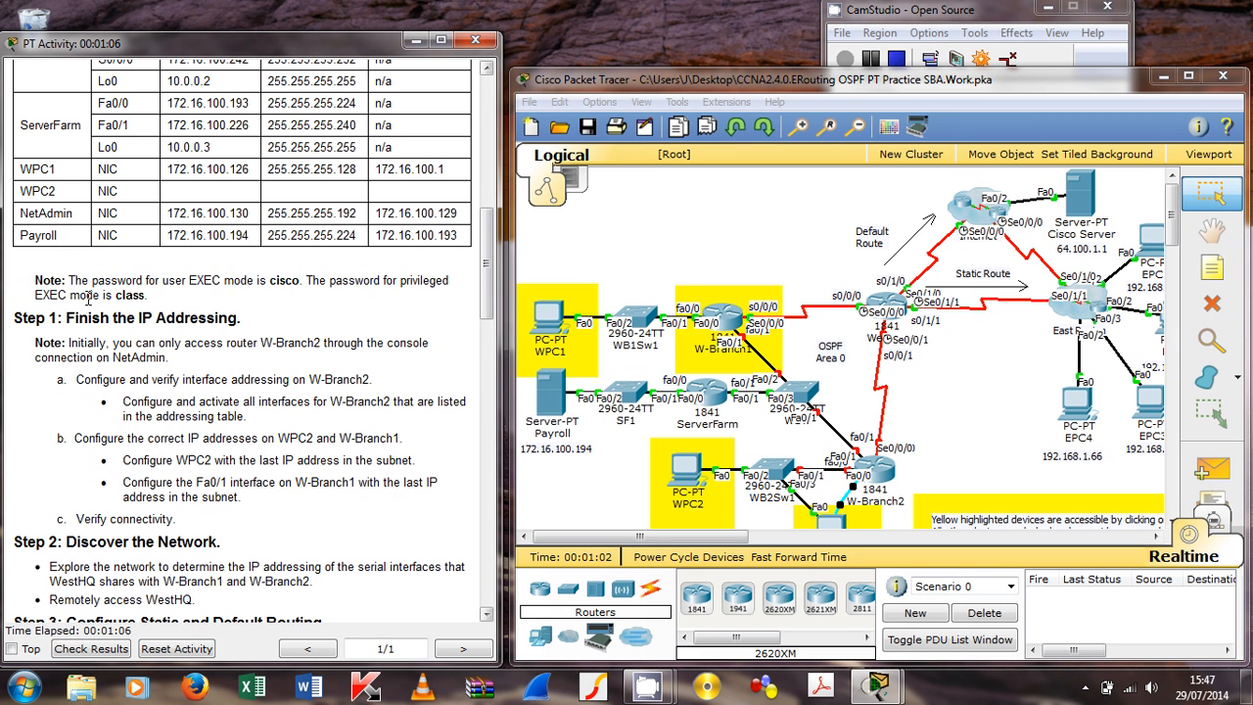
left_click_drag(30, 326, 235, 323)
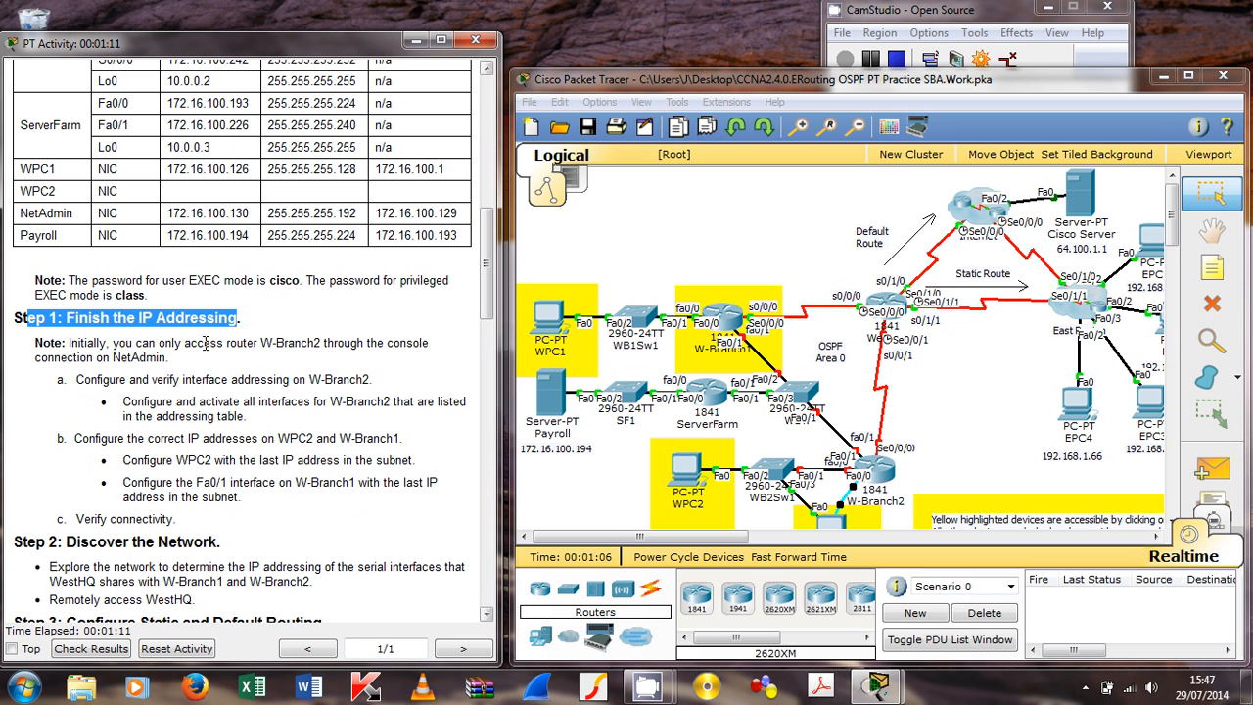
scroll(206, 342, "down", 1)
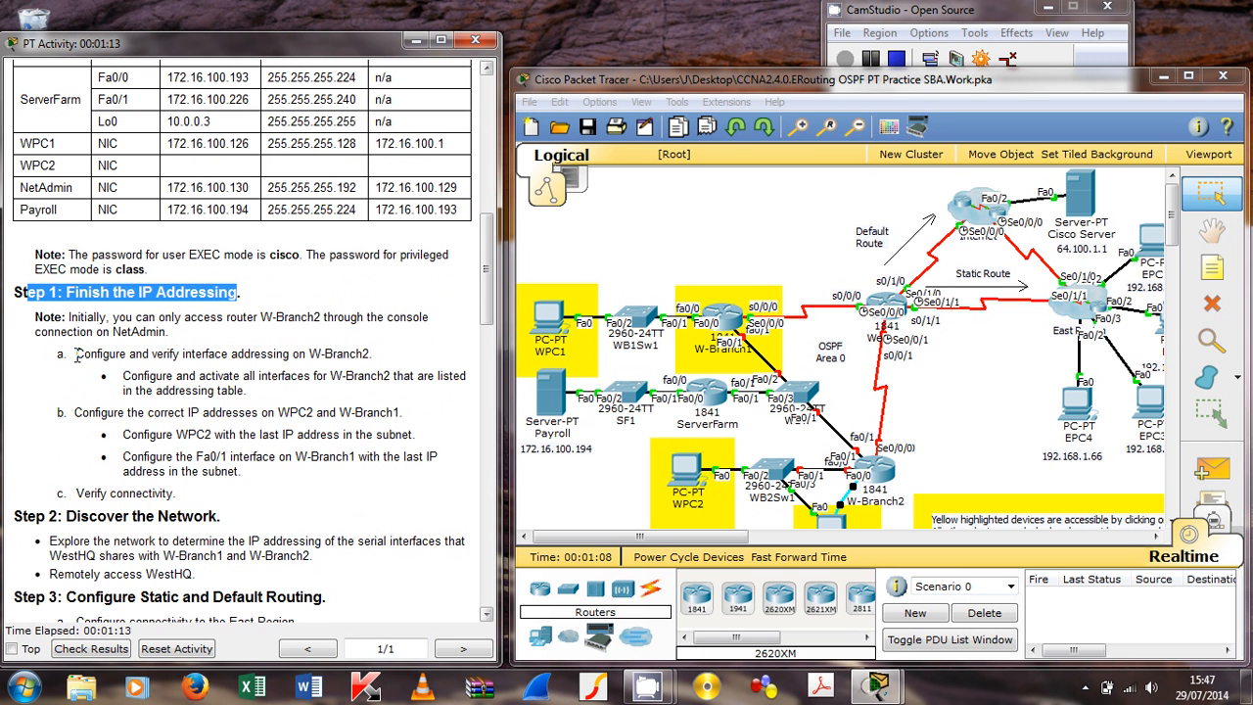
left_click_drag(75, 354, 374, 354)
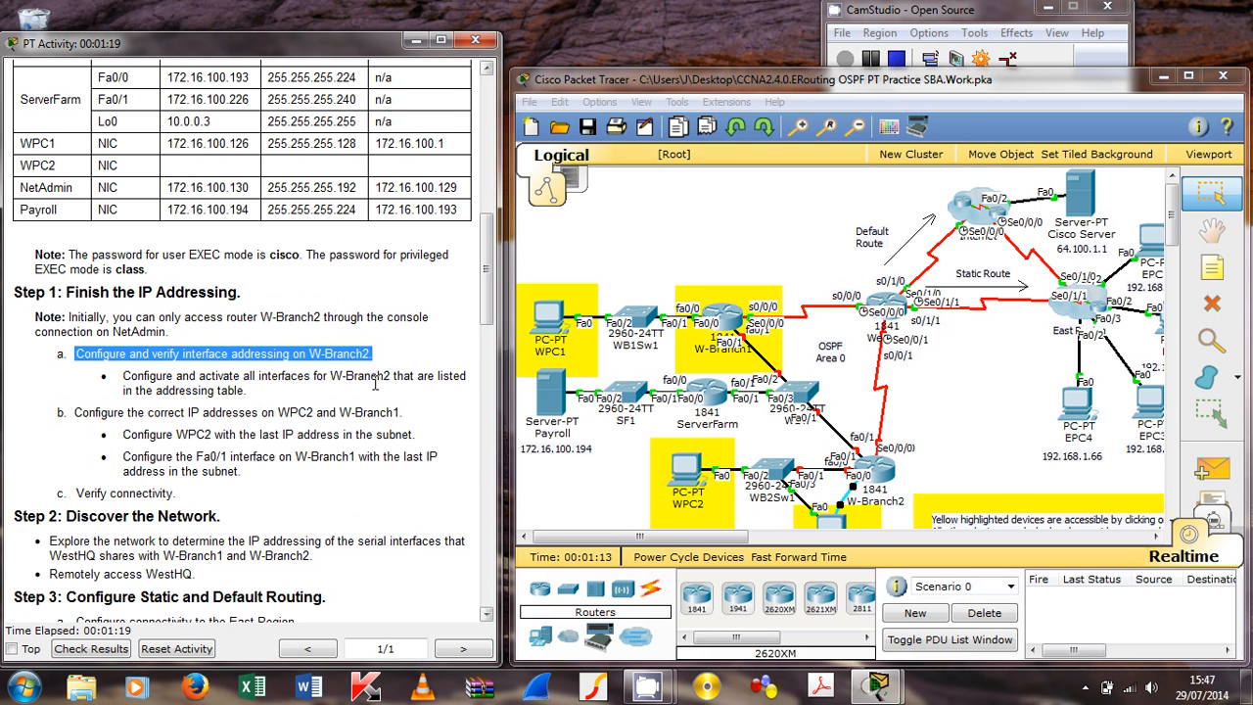
Step: Zoom out to fit the topology, review W-Branch2's table rows and console note, then bring up NetAdmin
left_click(858, 130)
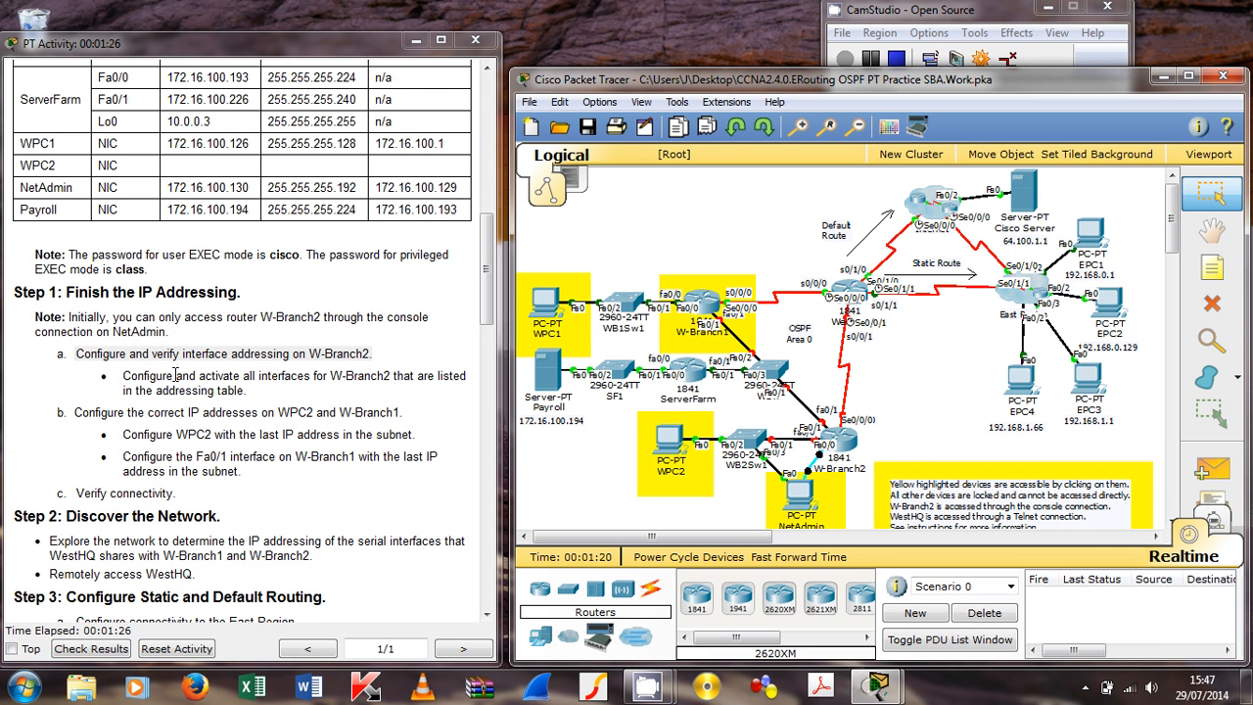
left_click_drag(487, 267, 452, 231)
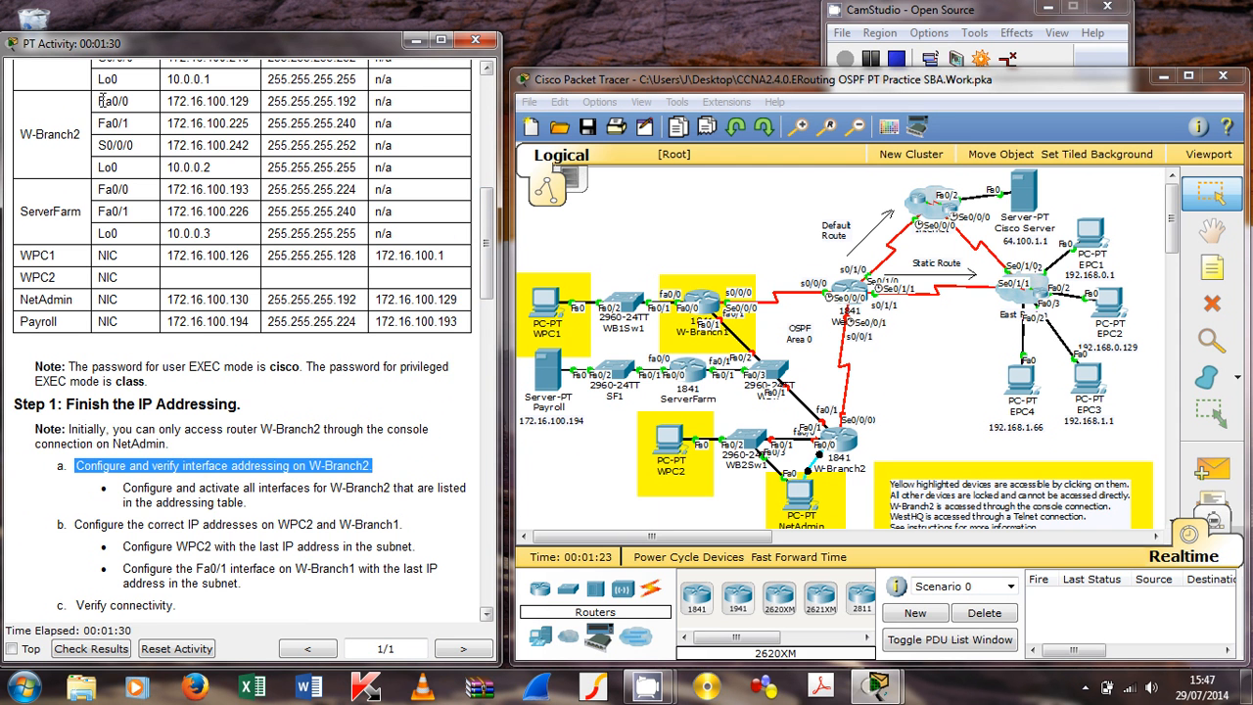
left_click_drag(101, 101, 389, 168)
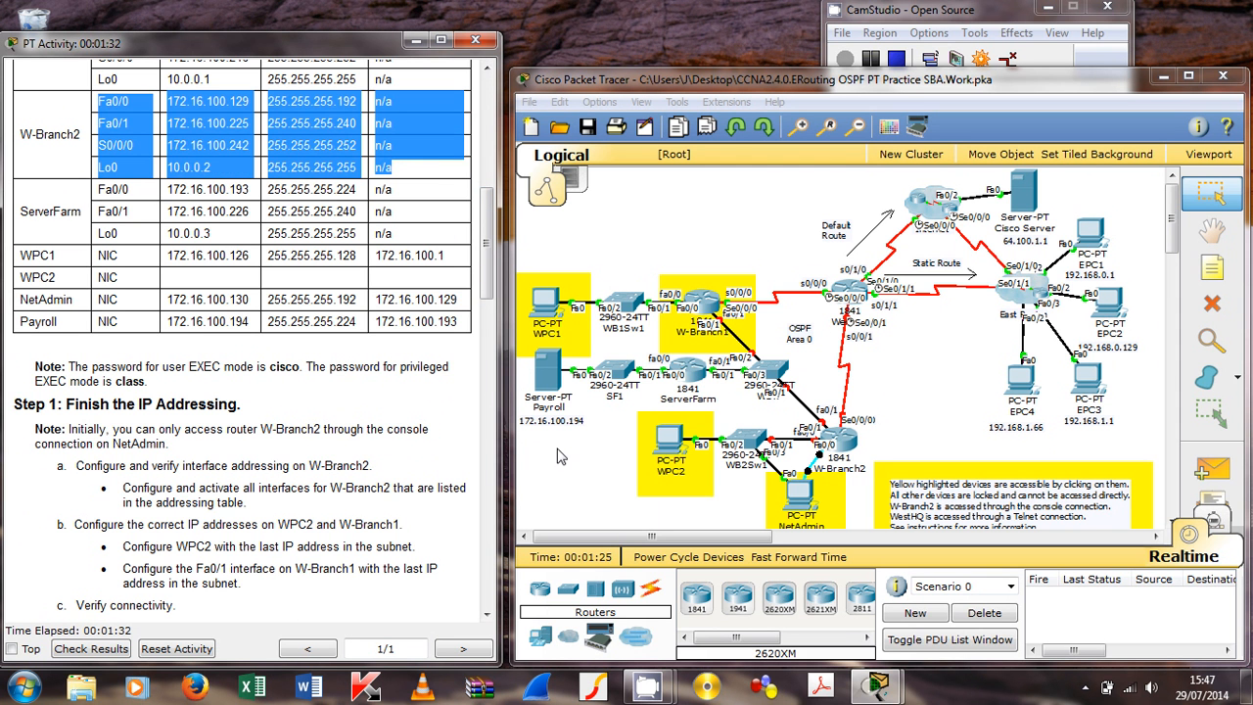
left_click(342, 430)
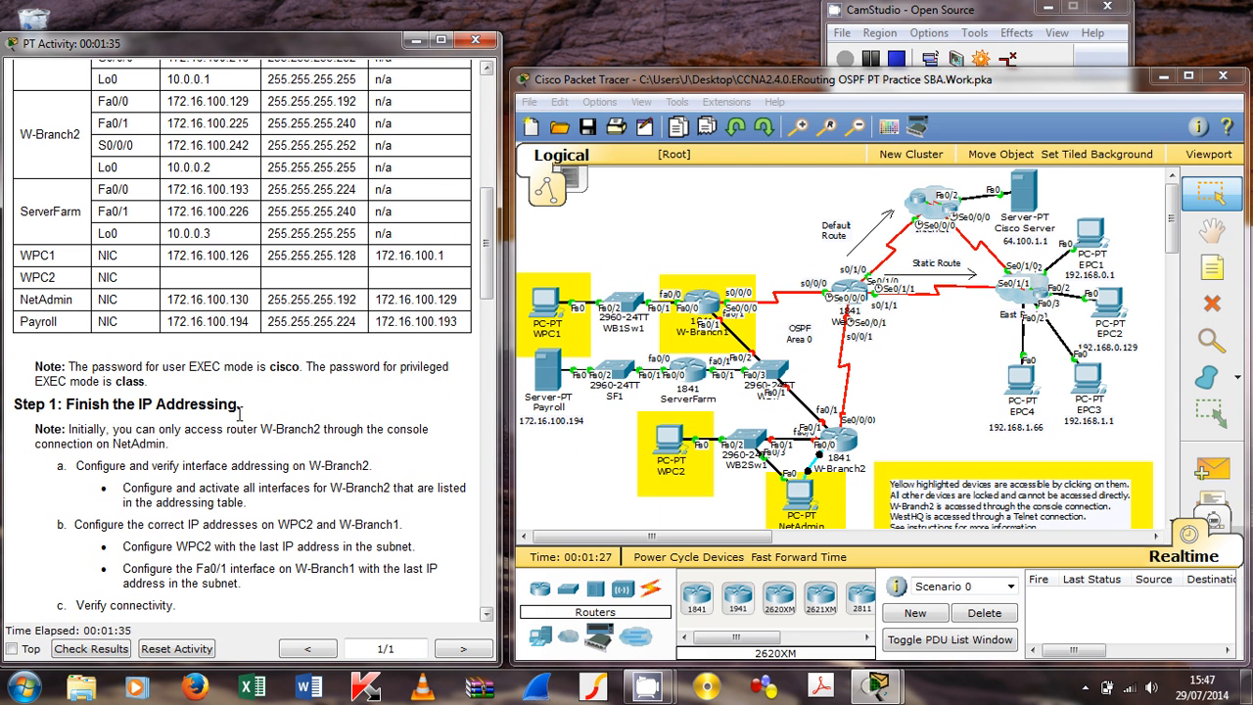
left_click_drag(82, 431, 415, 436)
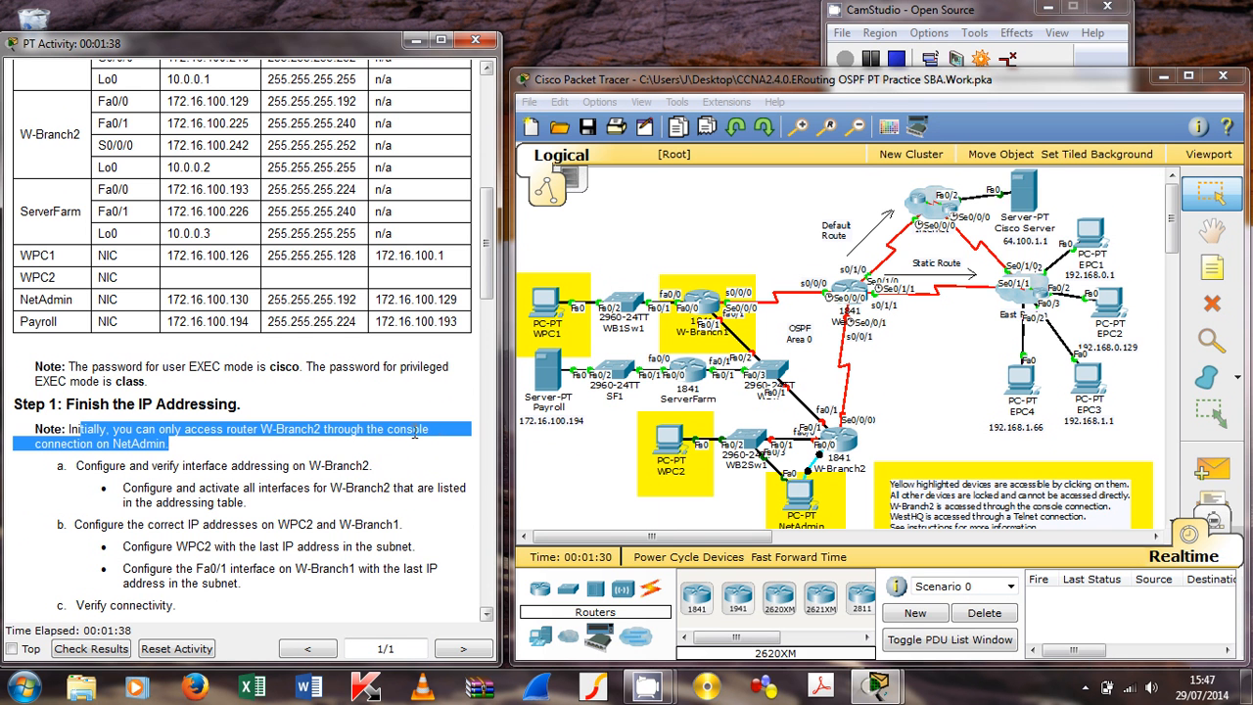
left_click(803, 499)
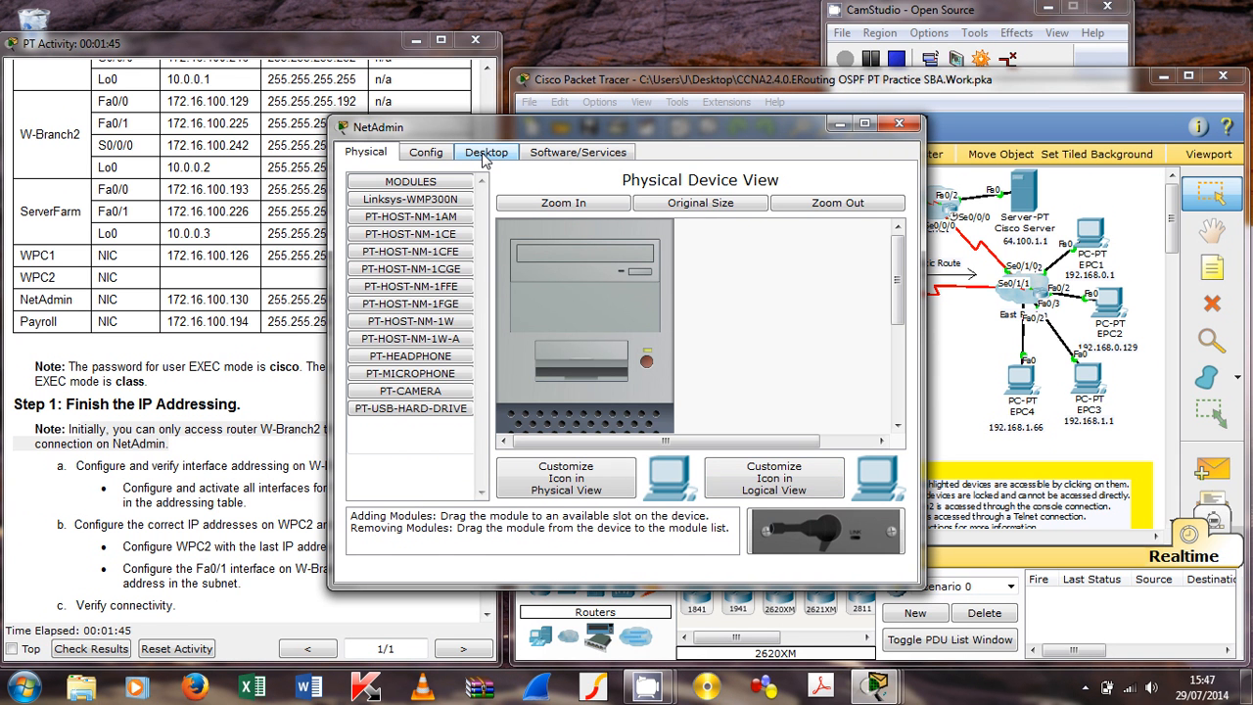
Step: Connect NetAdmin's Terminal with default settings and log into W-Branch2 in privileged EXEC mode
left_click(487, 156)
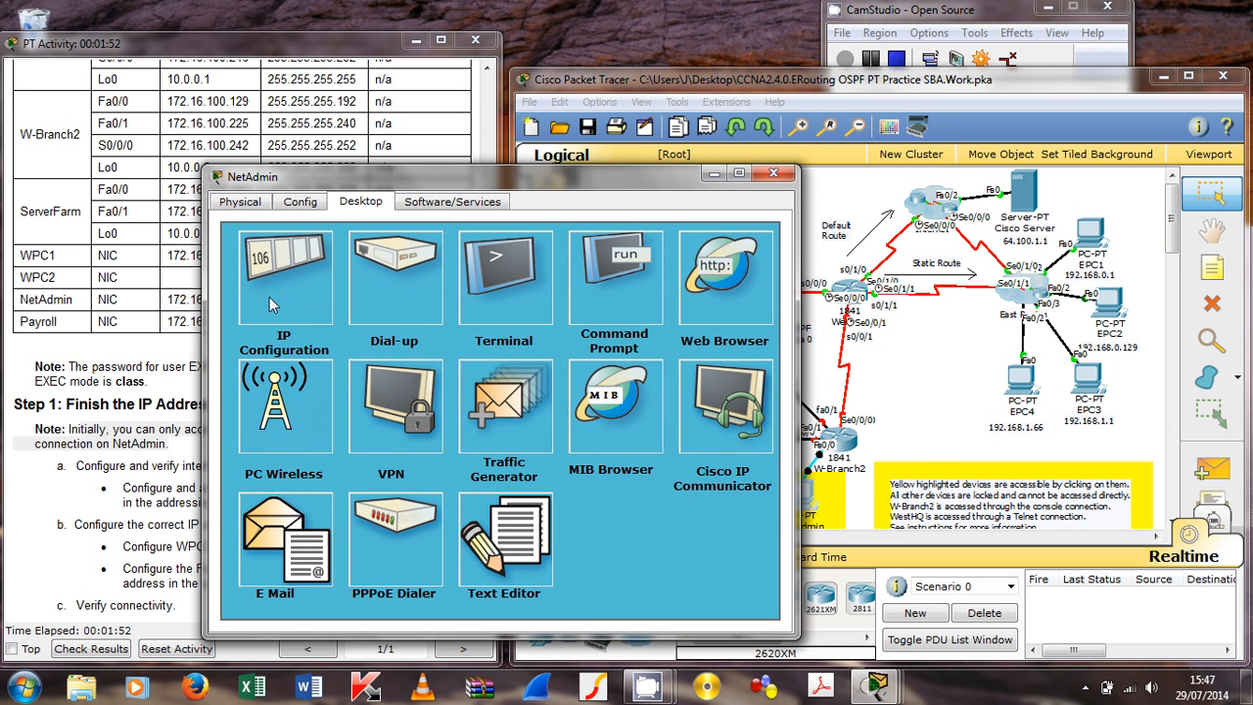
left_click(491, 281)
left_click(524, 483)
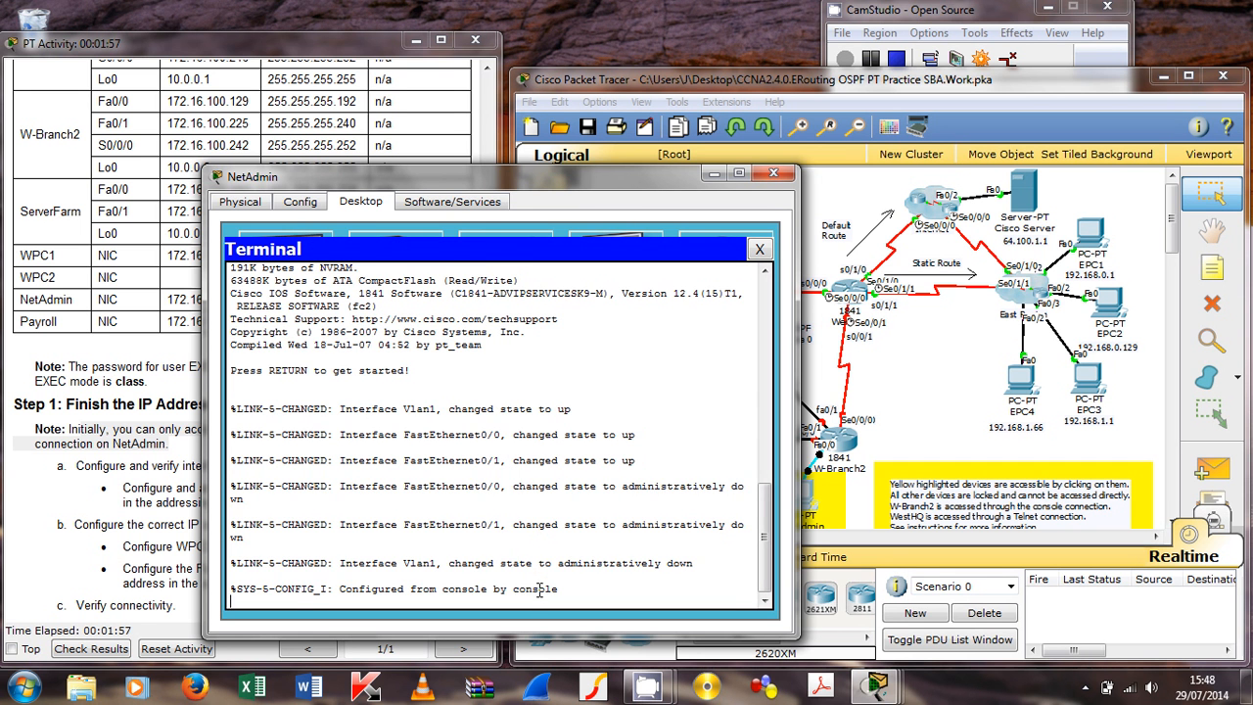
key("Return")
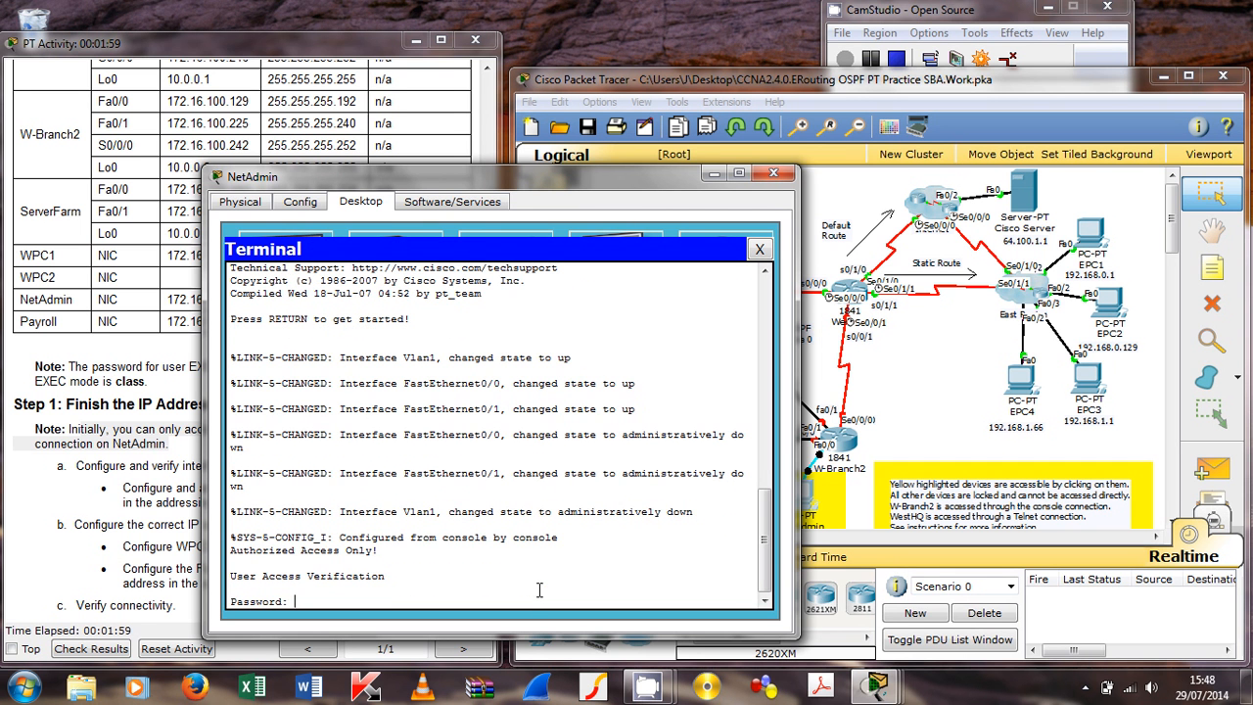
key("Return")
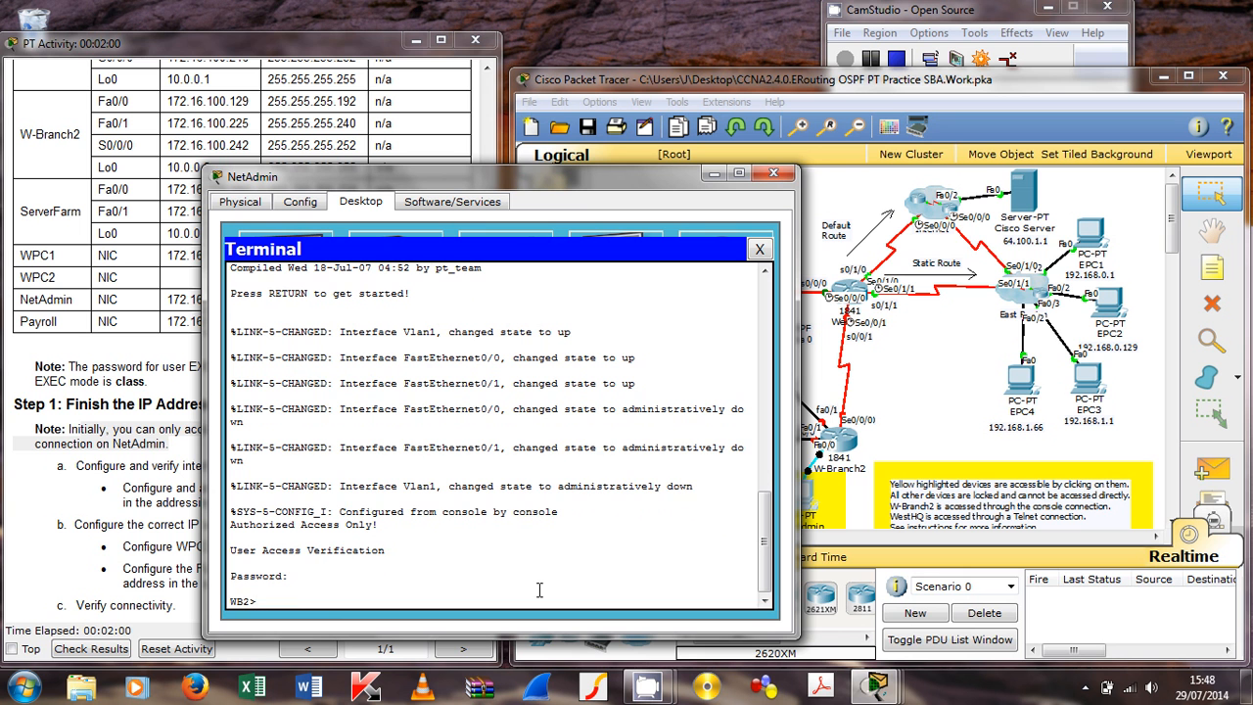
type("en")
key("Return")
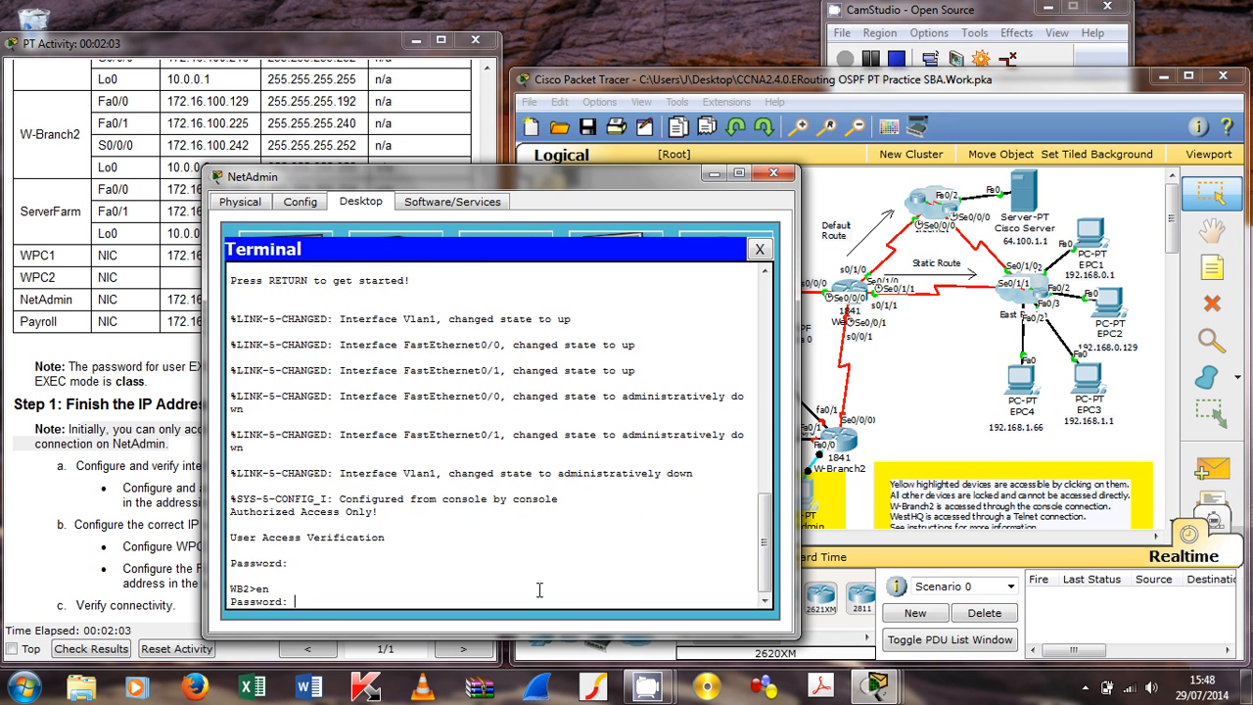
key("Return")
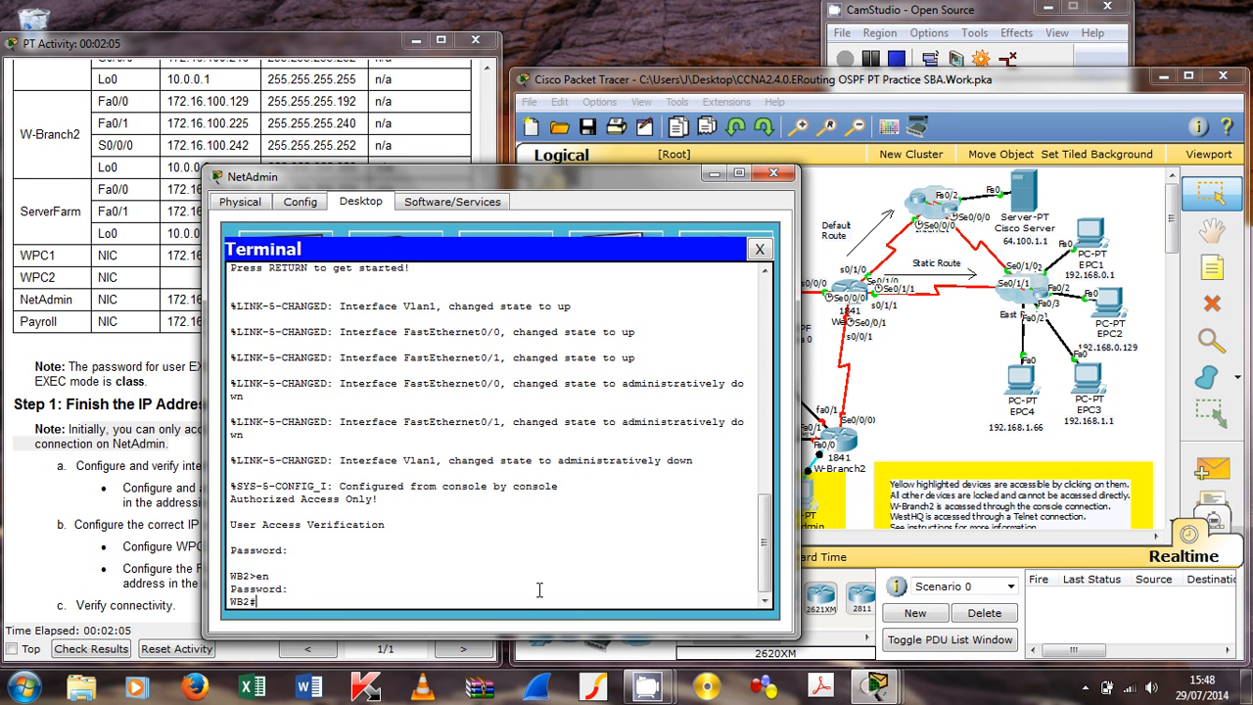
Step: Run show ip interface brief on W-Branch2, fixing the misspelled 'brief'
type("sh ip ")
type("int breif")
key("BackSpace")
key("BackSpace")
type("if")
key("Return")
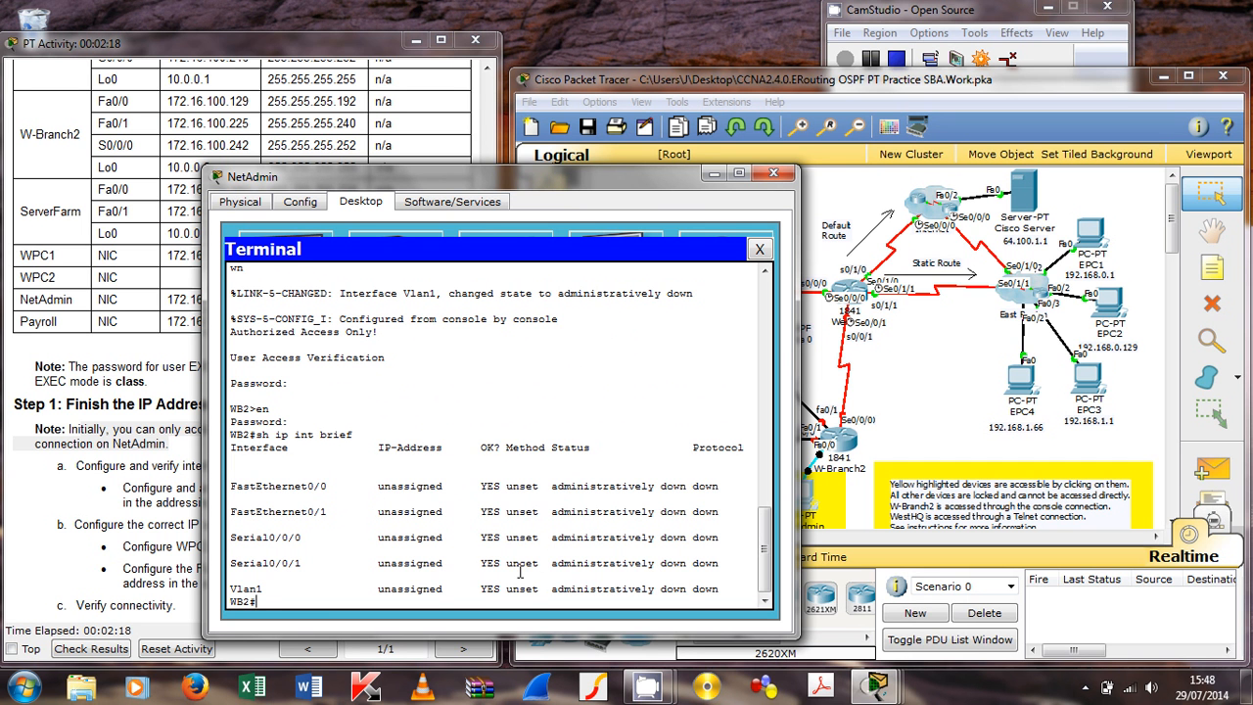
Step: Check W-Branch2's Fa0/0 address in the table and enter global configuration mode
left_click_drag(451, 186, 517, 187)
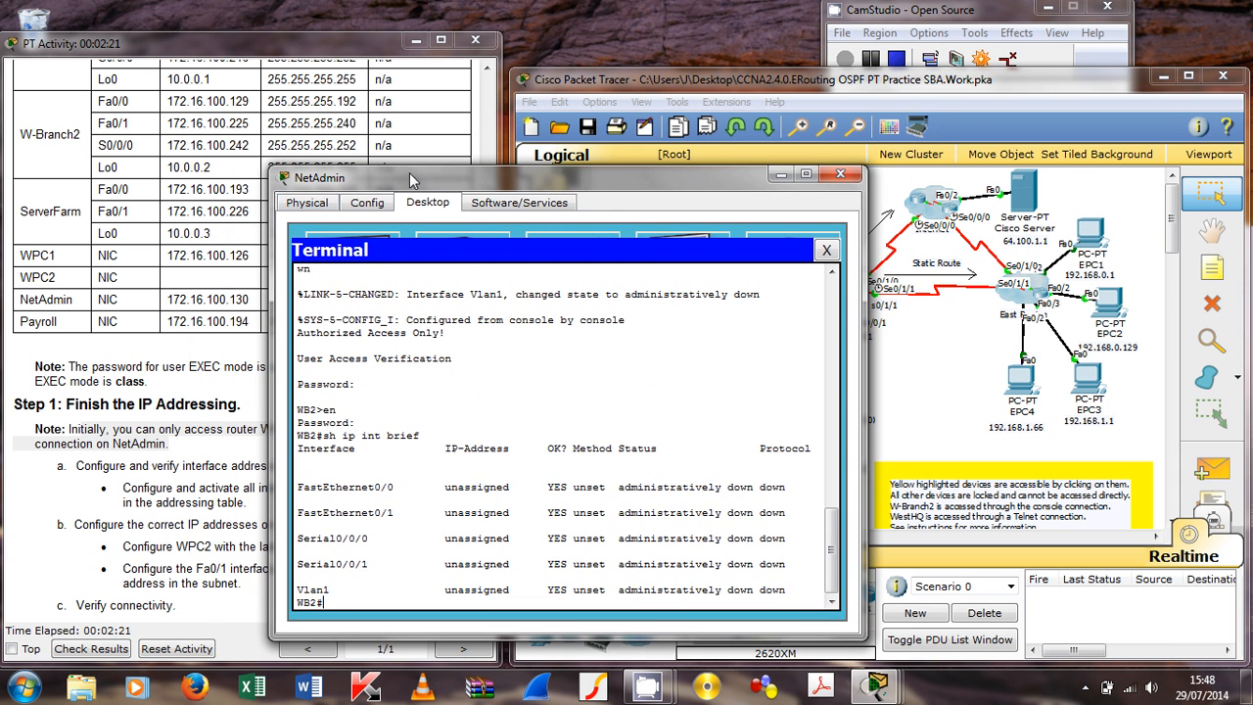
left_click(111, 101)
left_click_drag(99, 101, 391, 168)
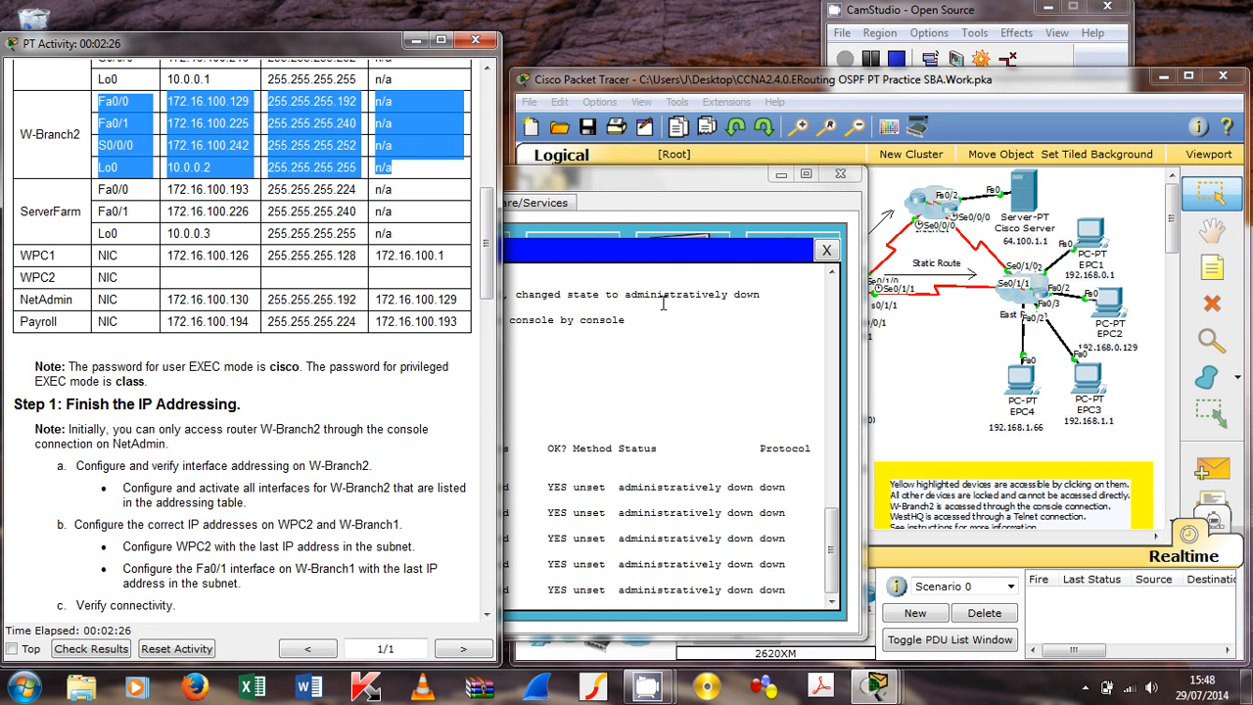
left_click(686, 217)
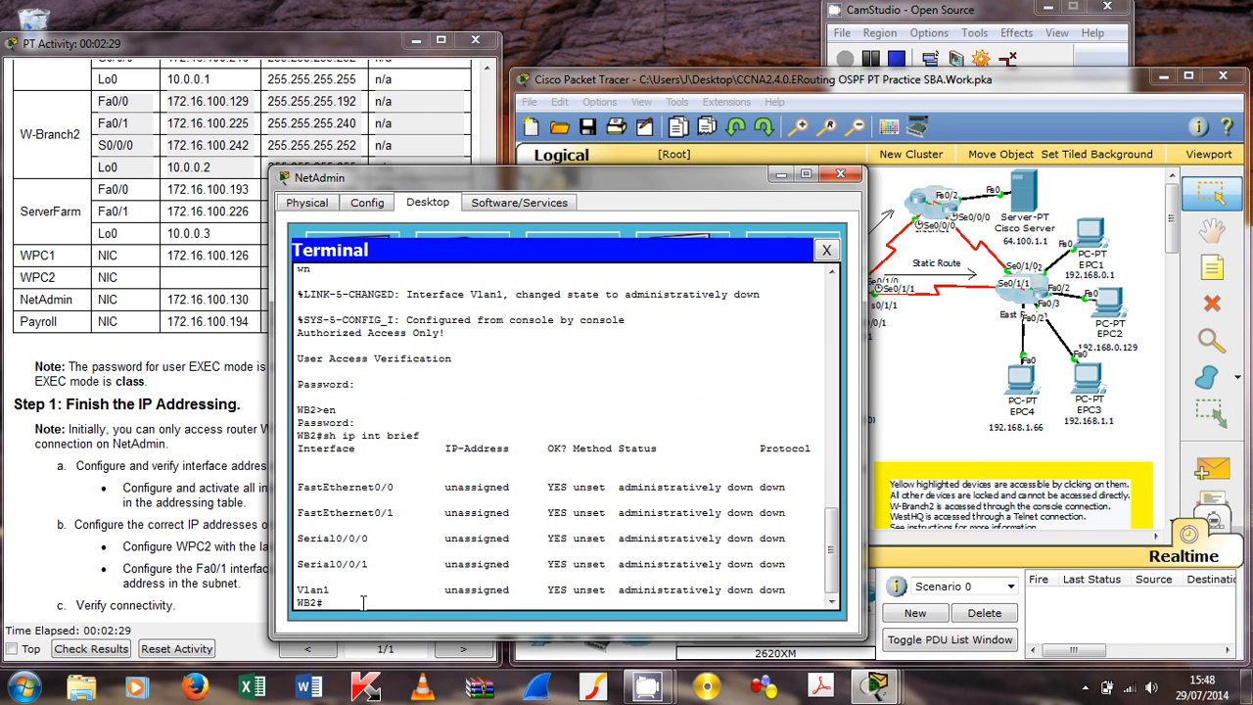
type("conf t")
key("Return")
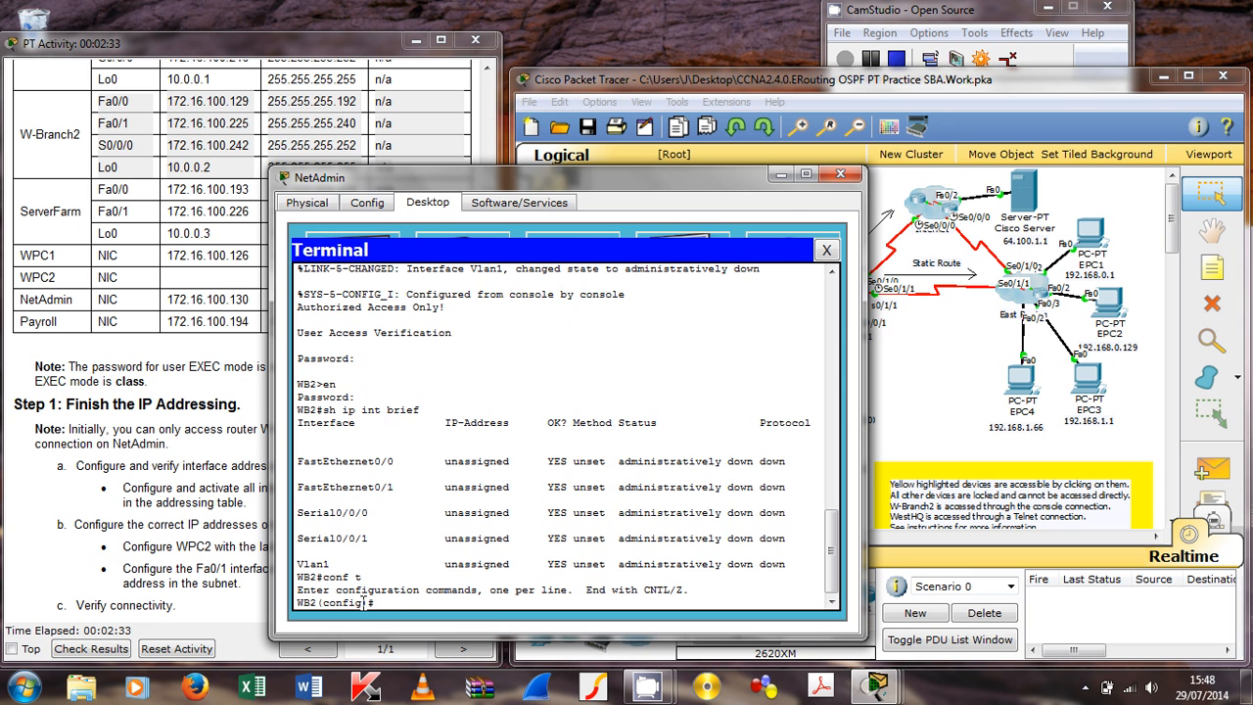
Step: Address Fa0/0 as 172.16.100.129 255.255.255.192 and bring it up with no shut
type("int f0/0")
key("Return")
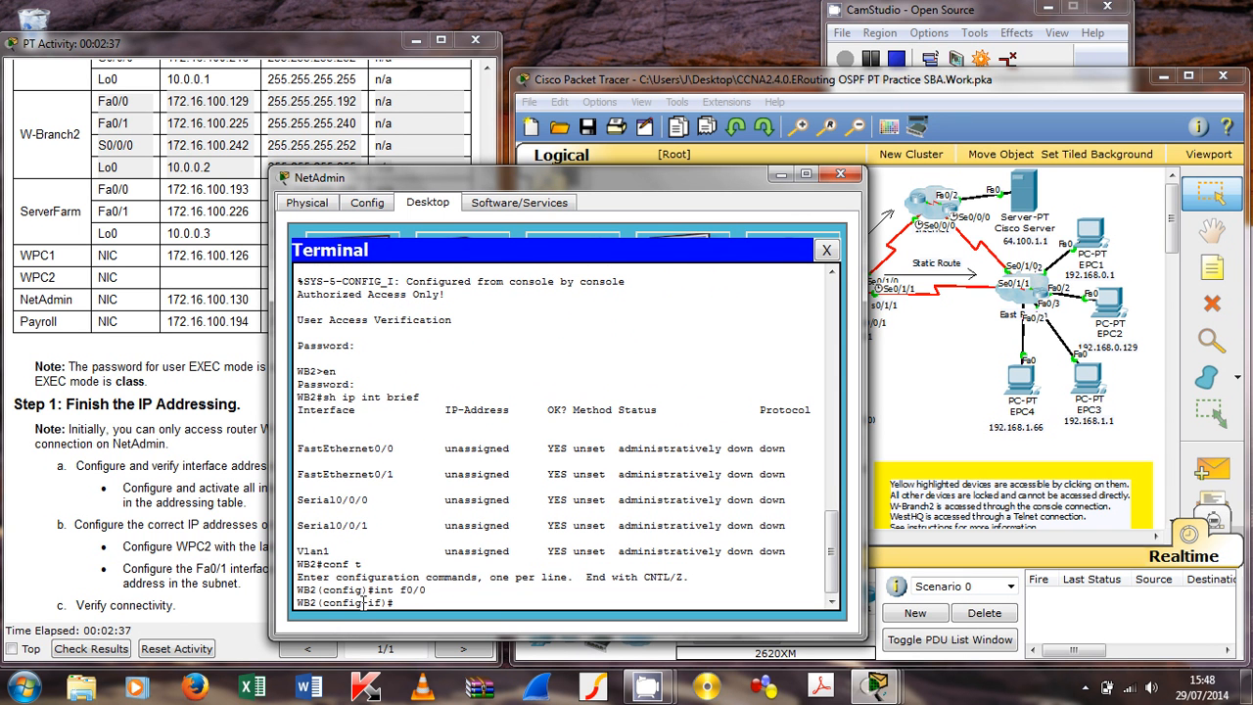
type("ip add 172.16.100.129 255.255.255")
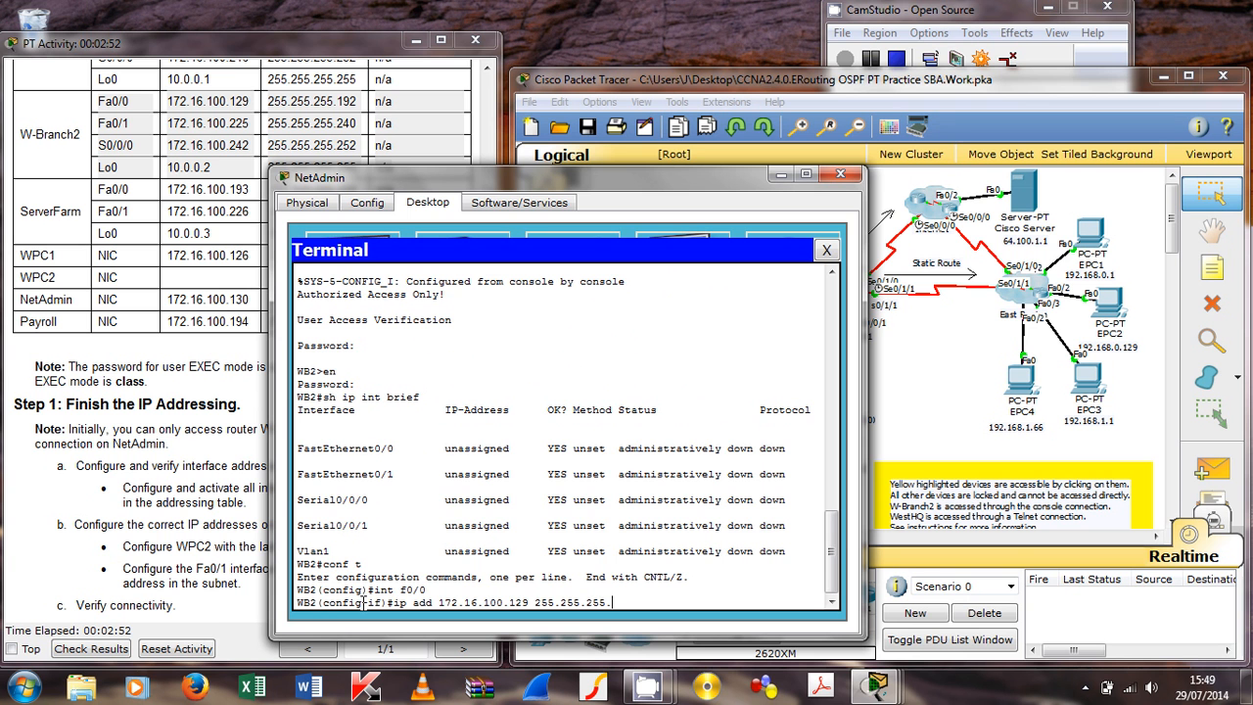
type(".192")
key("Return")
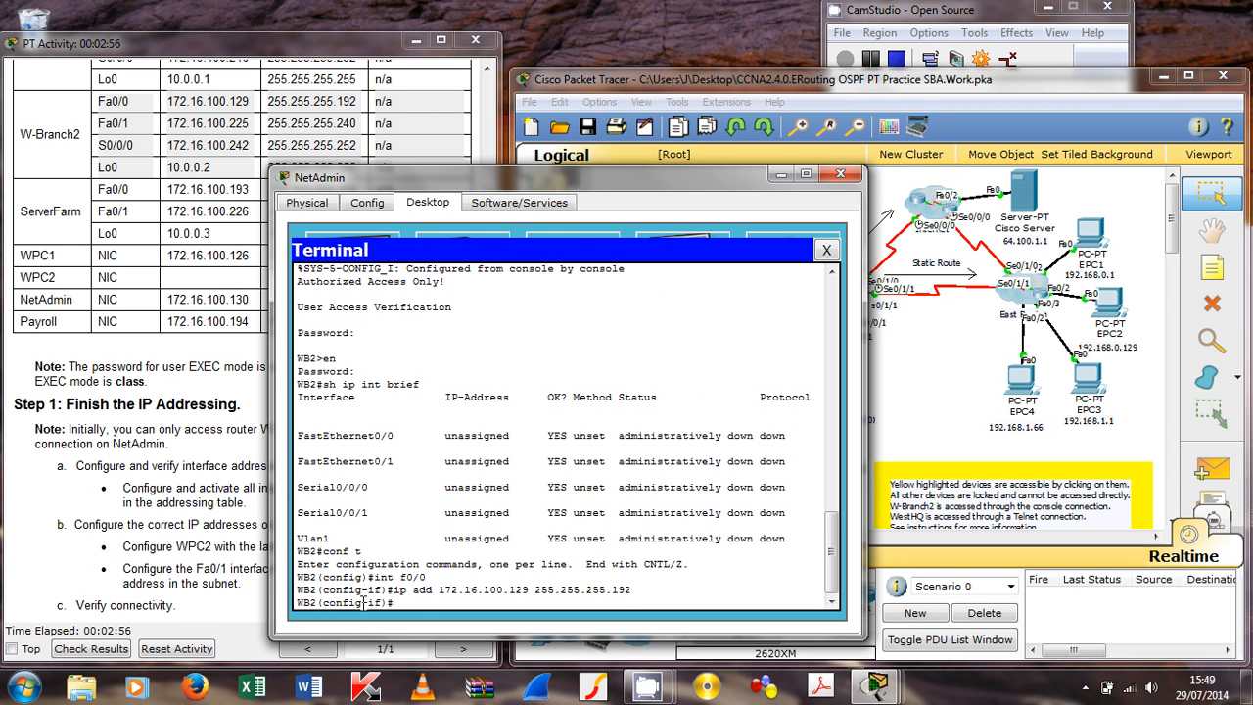
type("no shut")
key("Return")
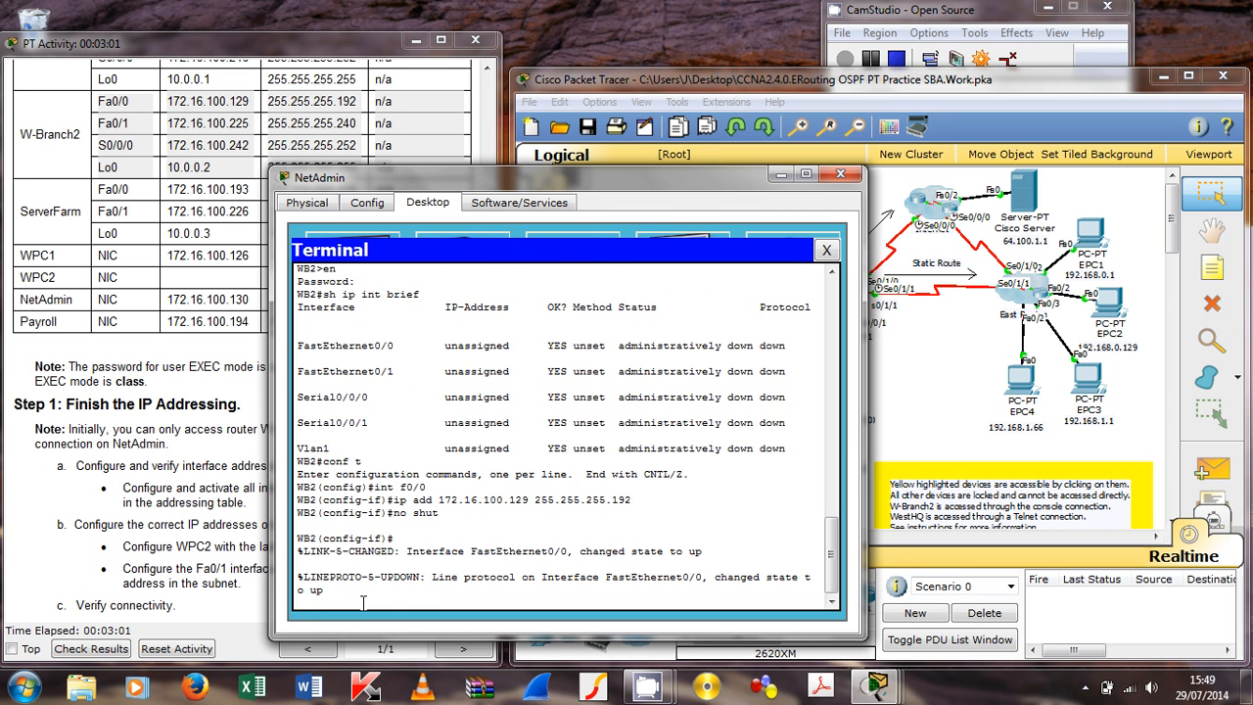
key("Return")
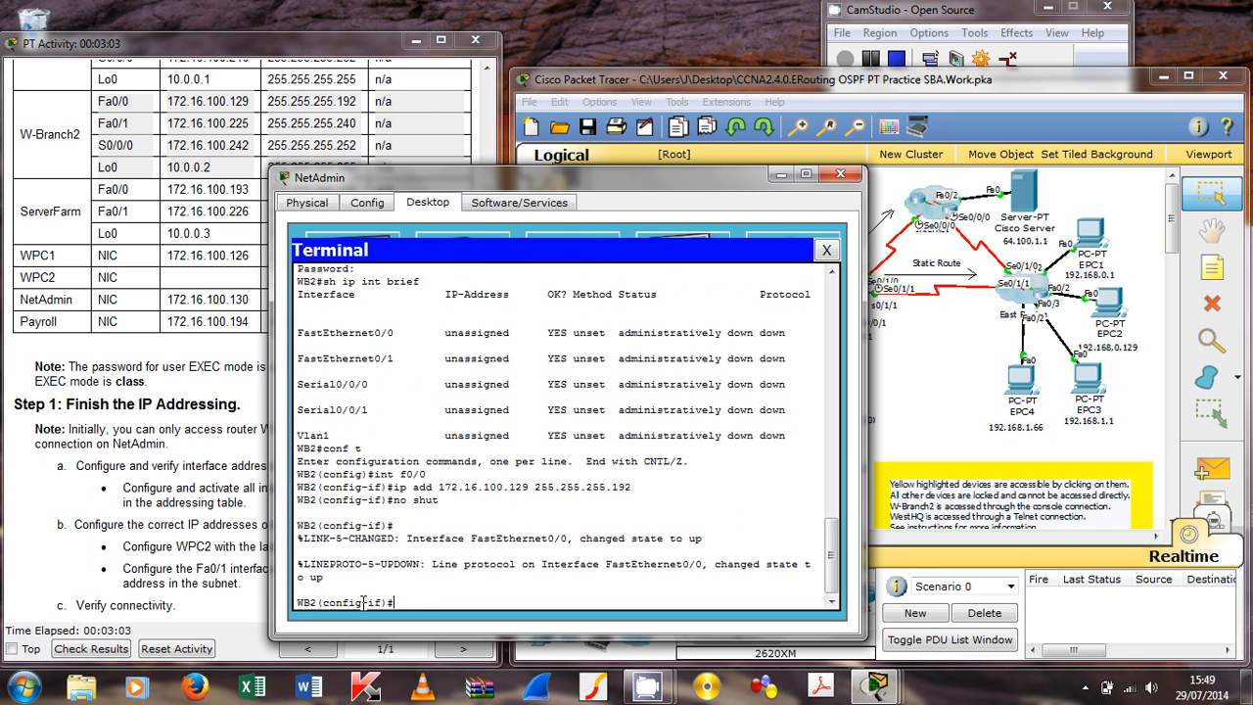
Step: Address Fa0/1 as 172.16.100.225 255.255.255.240 and bring it up with no shut
type("int f0/1")
key("Return")
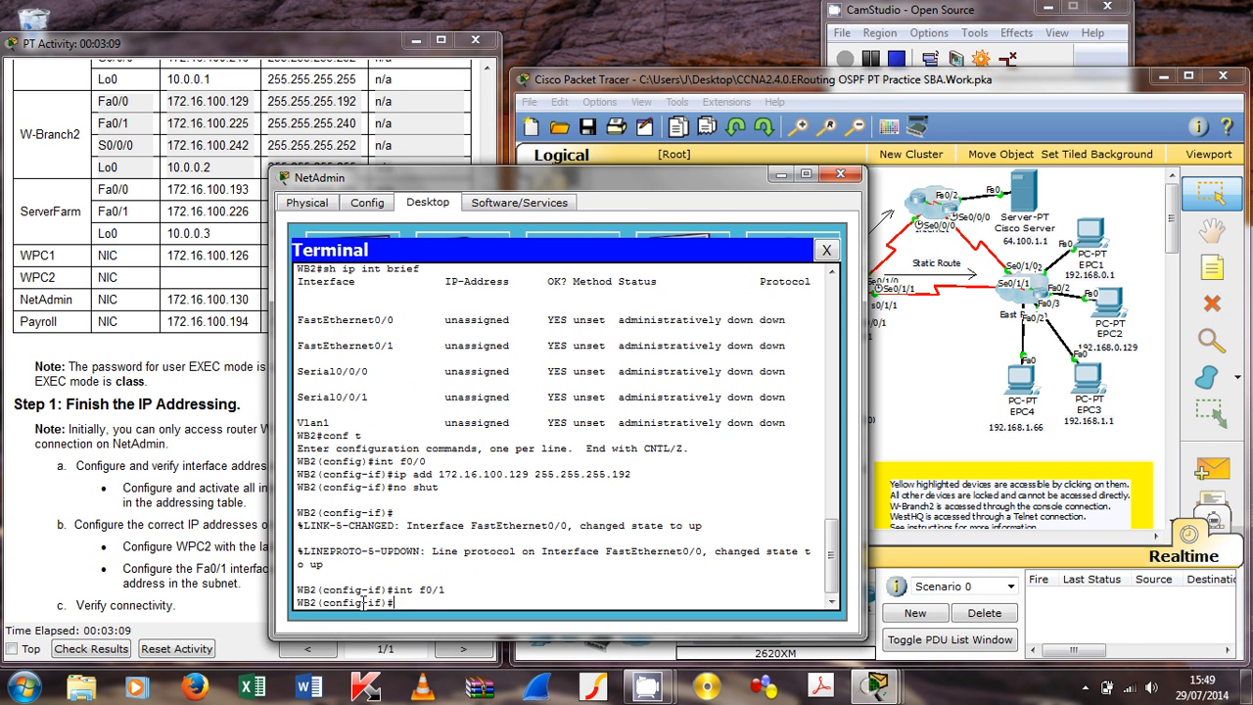
key("Up")
key("Up")
key("Up")
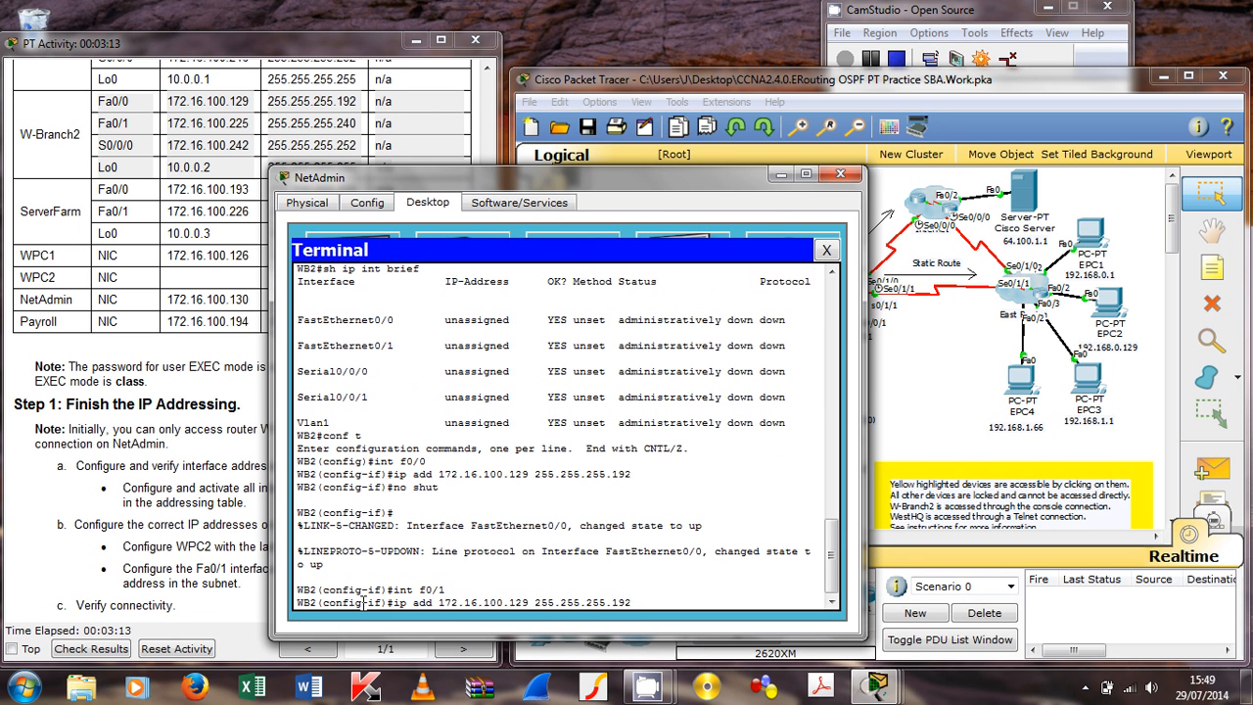
key("Left")
key("Left")
key("Left")
key("Left")
key("Left")
key("Left")
key("Left")
key("Left")
key("Left")
key("Left")
key("Left")
key("Left")
key("Left")
key("Left")
key("Left")
key("Left")
key("BackSpace")
key("BackSpace")
key("BackSpace")
type("225")
key("Right")
key("BackSpace")
key("BackSpace")
key("BackSpace")
type("240")
key("Return")
type("no shut")
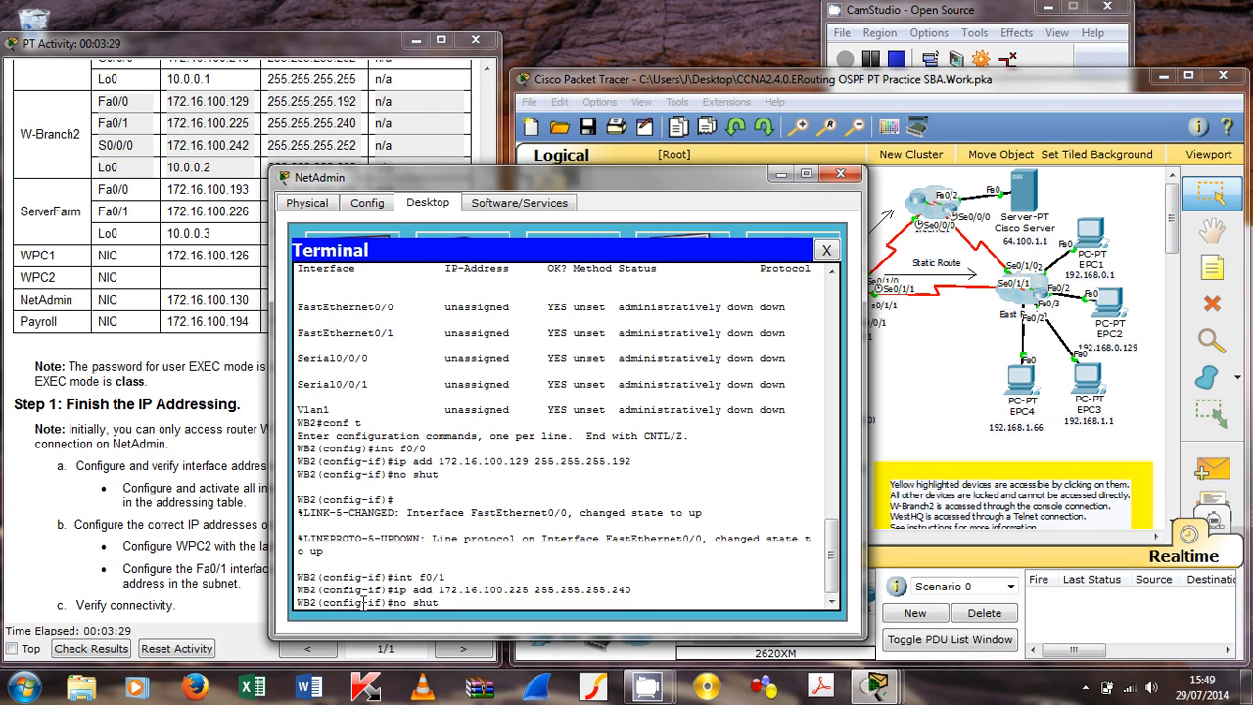
key("Return")
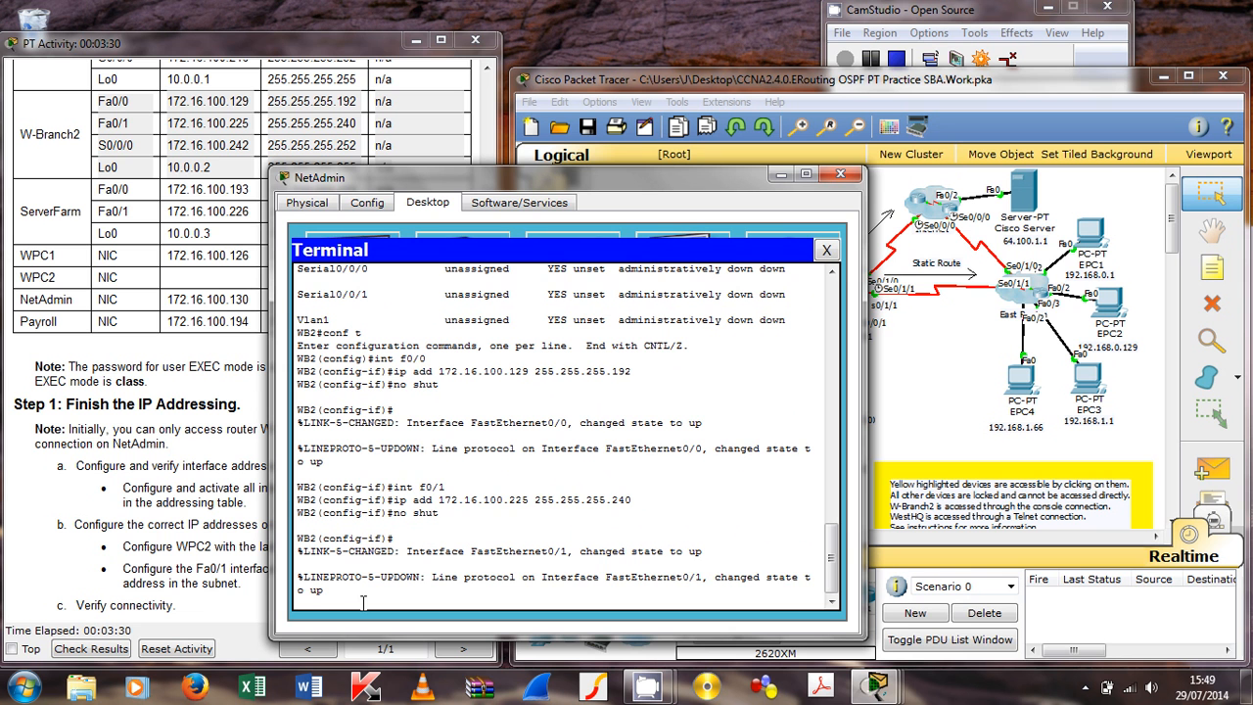
key("Return")
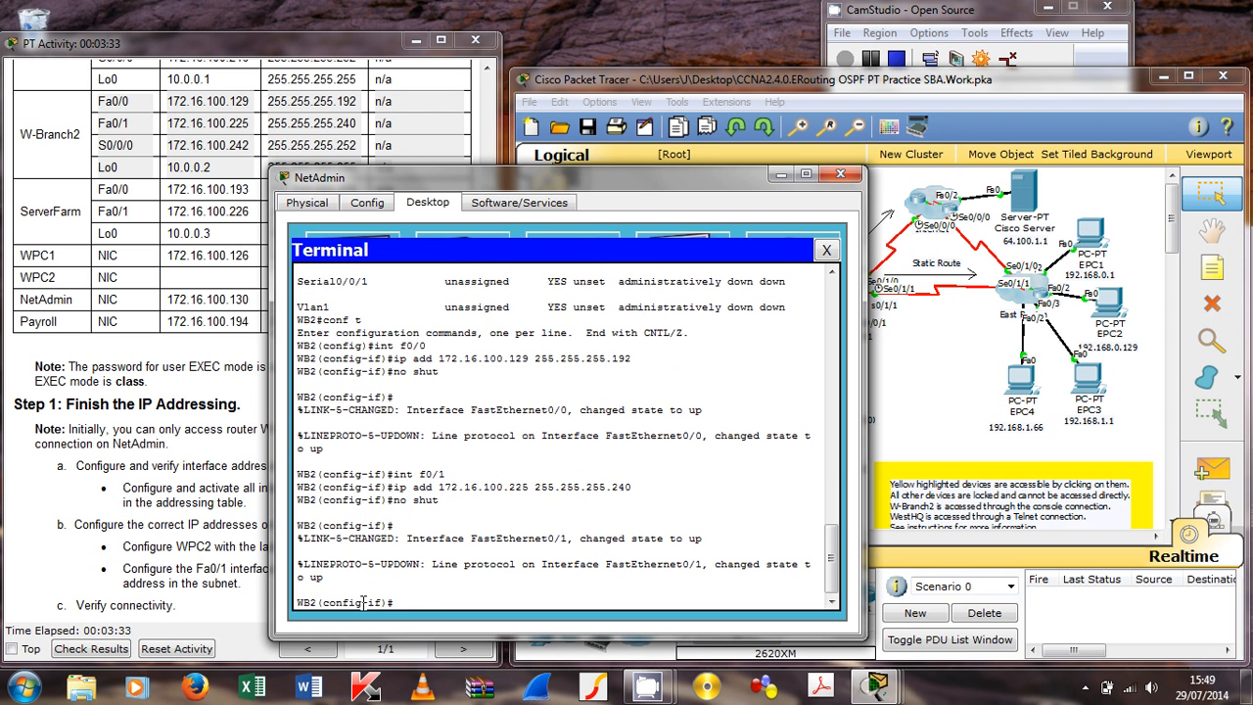
Step: Address Serial0/0/0 as 172.16.100.242 255.255.255.252 and bring it up with no shut
type("int s0/0/0")
key("Return")
key("Up")
key("Up")
key("Up")
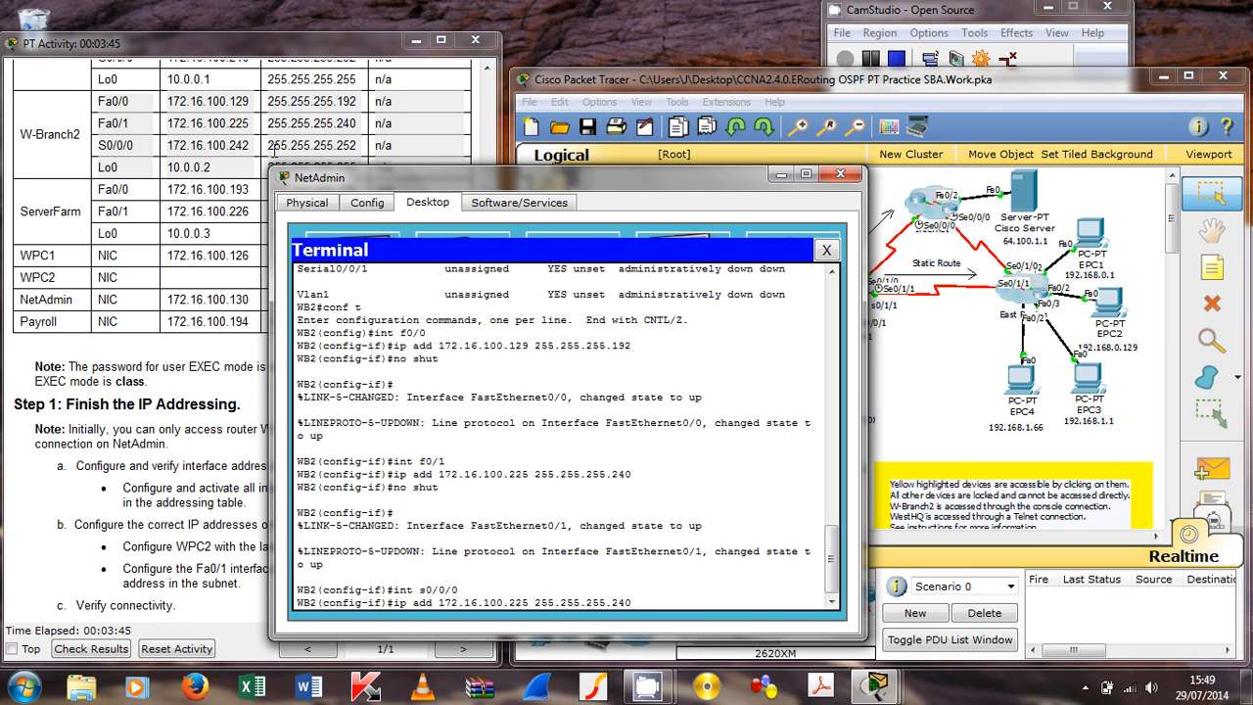
key("Left")
key("Left")
key("Left")
key("Left")
key("Left")
key("Left")
key("Left")
key("Left")
key("Left")
key("Left")
key("Left")
key("Left")
key("Left")
key("Left")
key("Left")
key("Left")
key("BackSpace")
key("BackSpace")
type("42")
key("Right")
key("Right")
key("Right")
key("Right")
key("Right")
key("Right")
key("Right")
key("Right")
key("Right")
key("Right")
key("Right")
key("BackSpace")
key("BackSpace")
type("52")
key("Return")
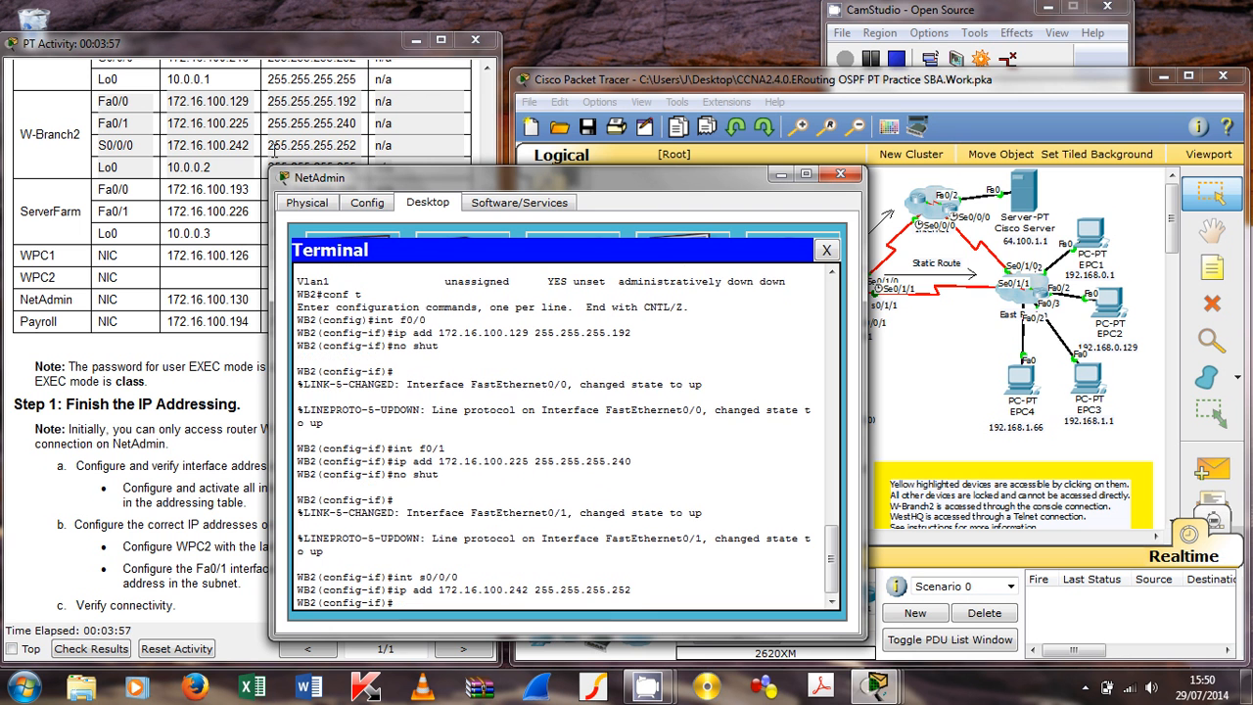
type("no shut")
key("Return")
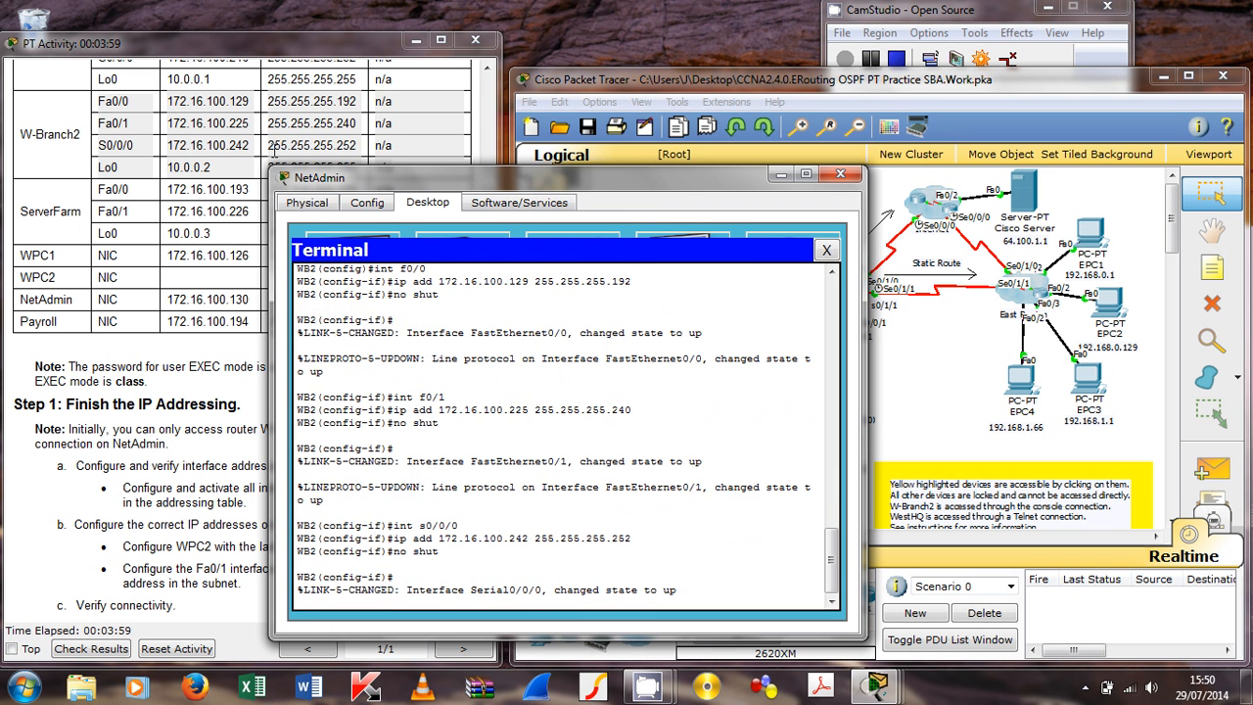
key("Return")
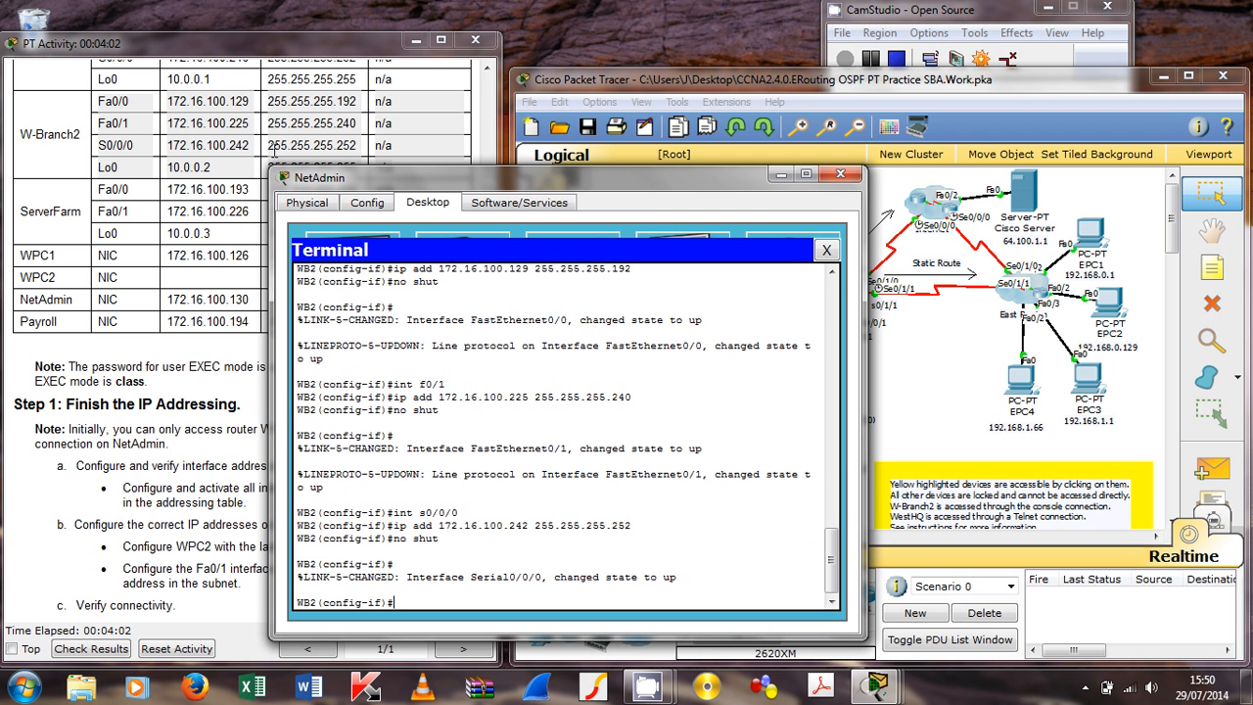
Step: Give Loopback0 the address 10.0.0.2 255.255.255.255
type("int lo")
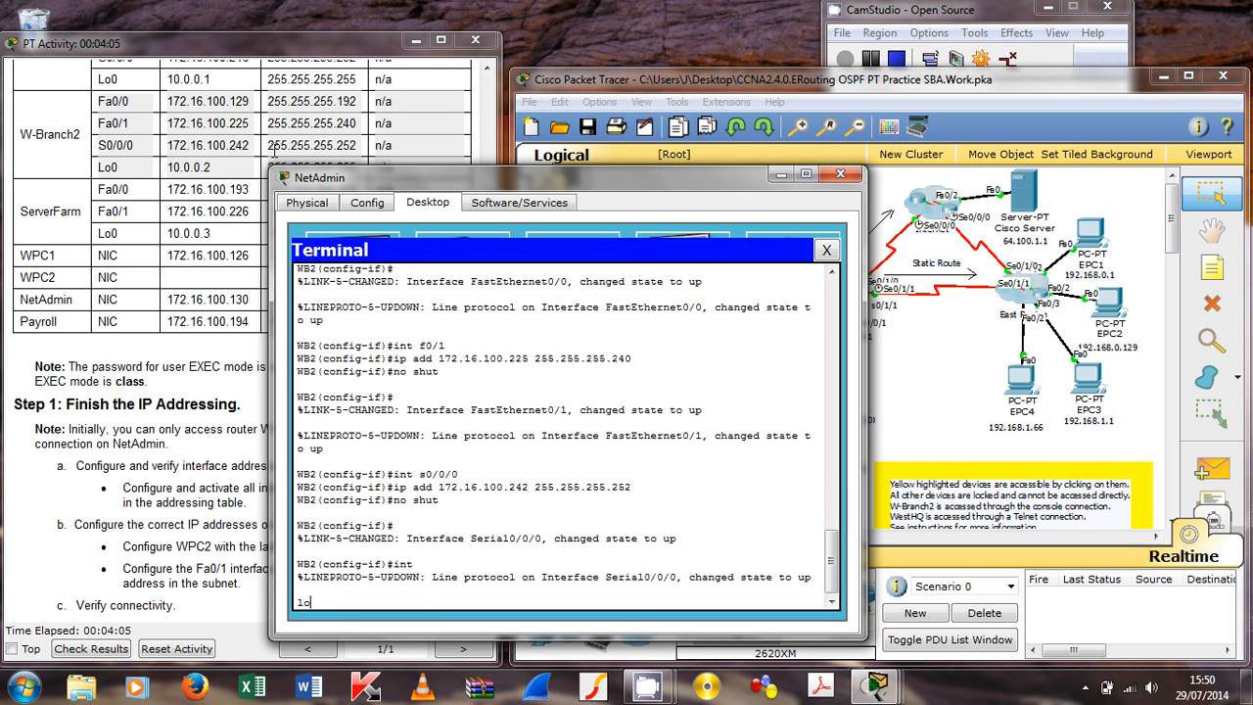
type("opback0")
key("Return")
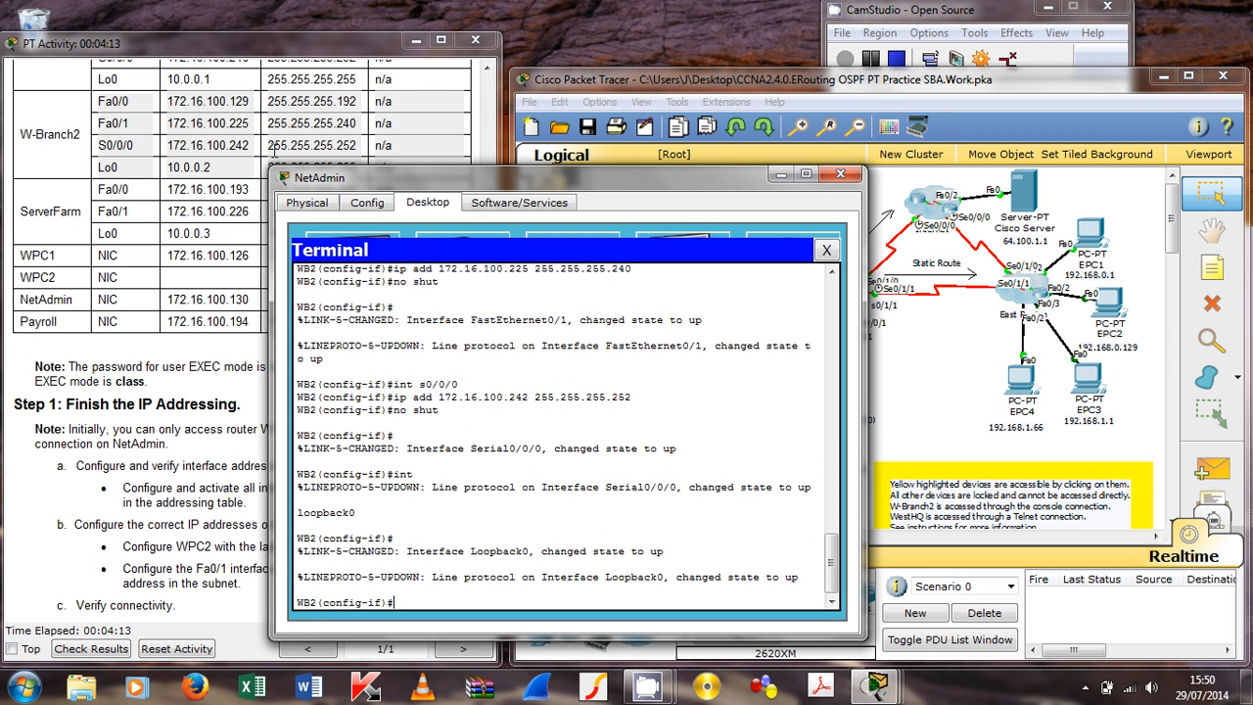
type("ip add 10.0.0.2 255.255.2")
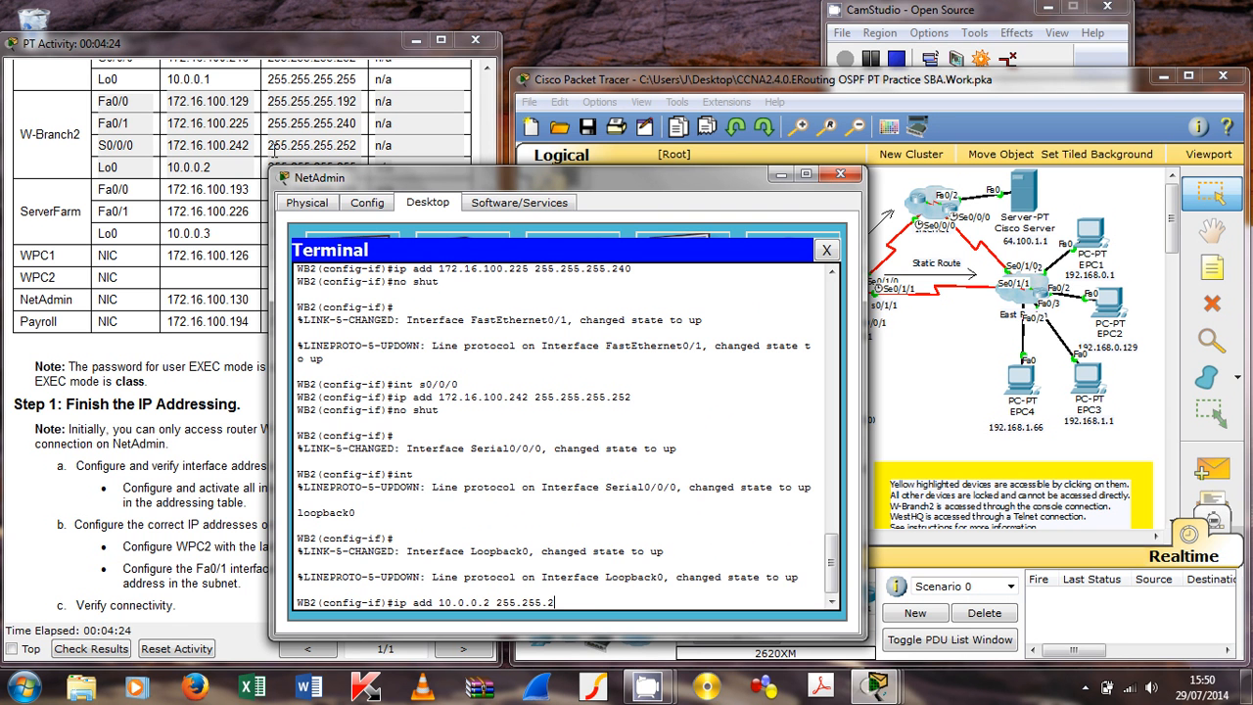
type("55.255")
key("Return")
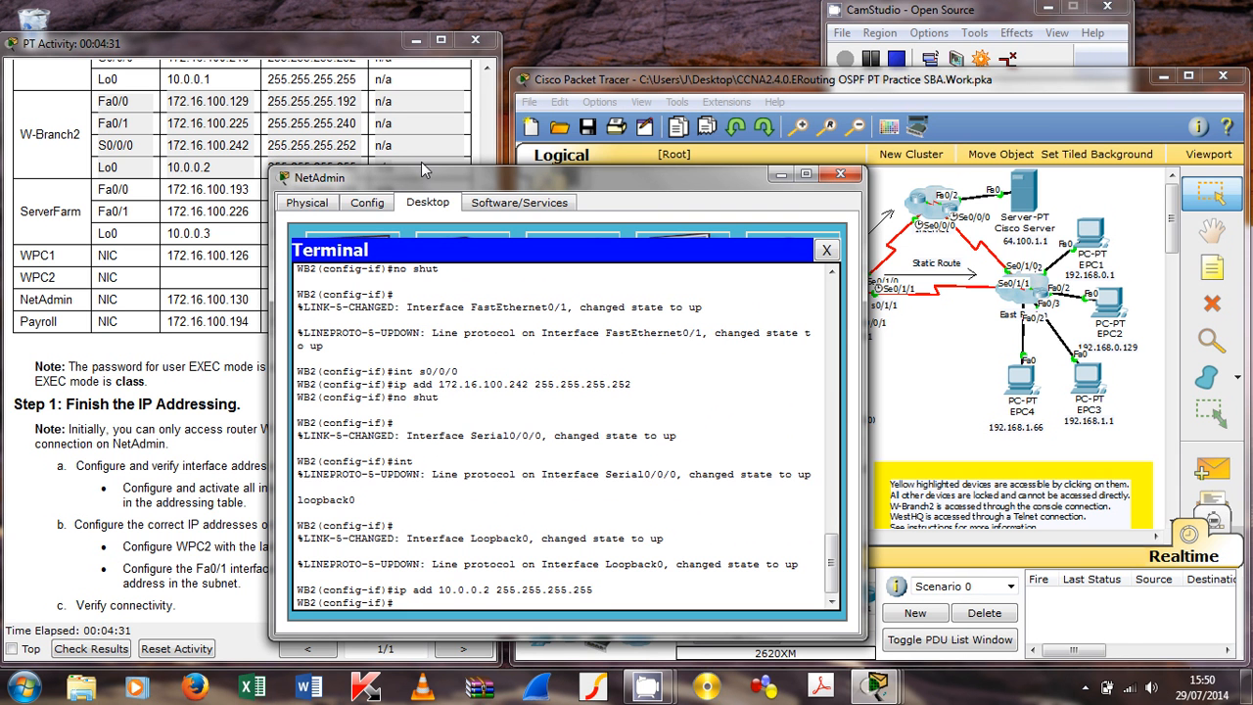
Step: Run 'do sh ip int brief' to confirm the interfaces are up, noting Serial0/0/1 still unassigned
left_click_drag(422, 171, 629, 112)
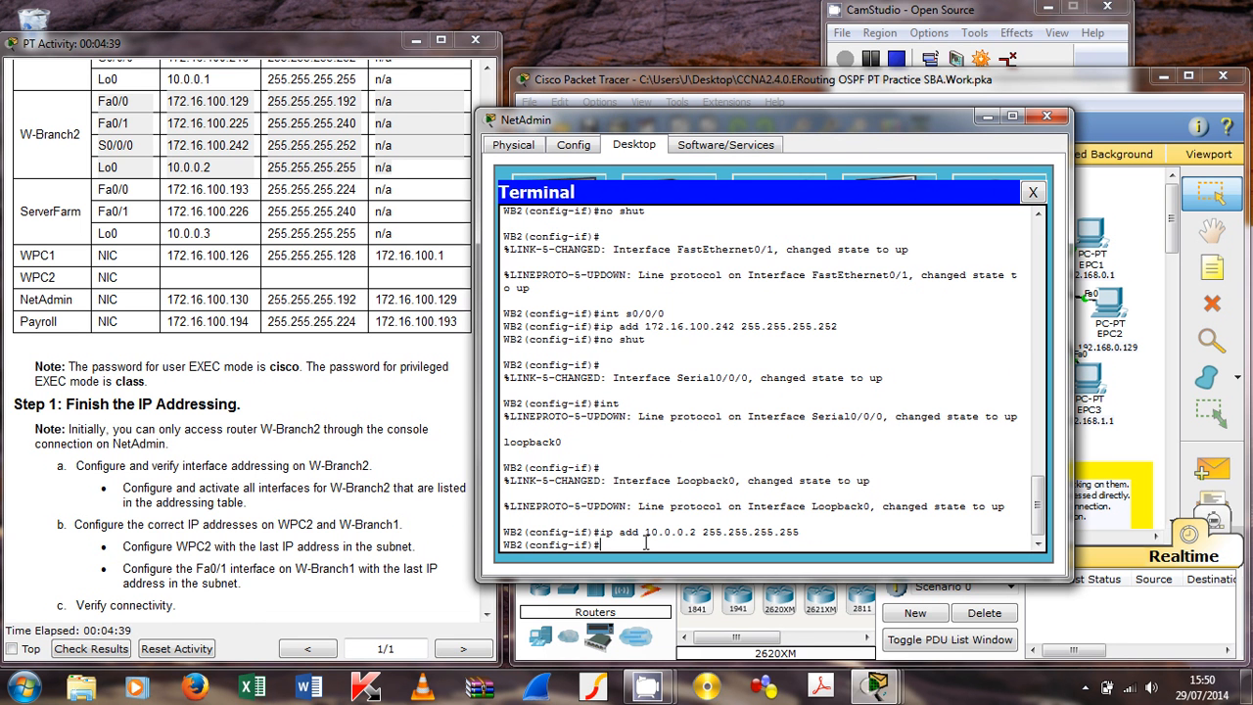
type("do sh ip int brief")
key("Return")
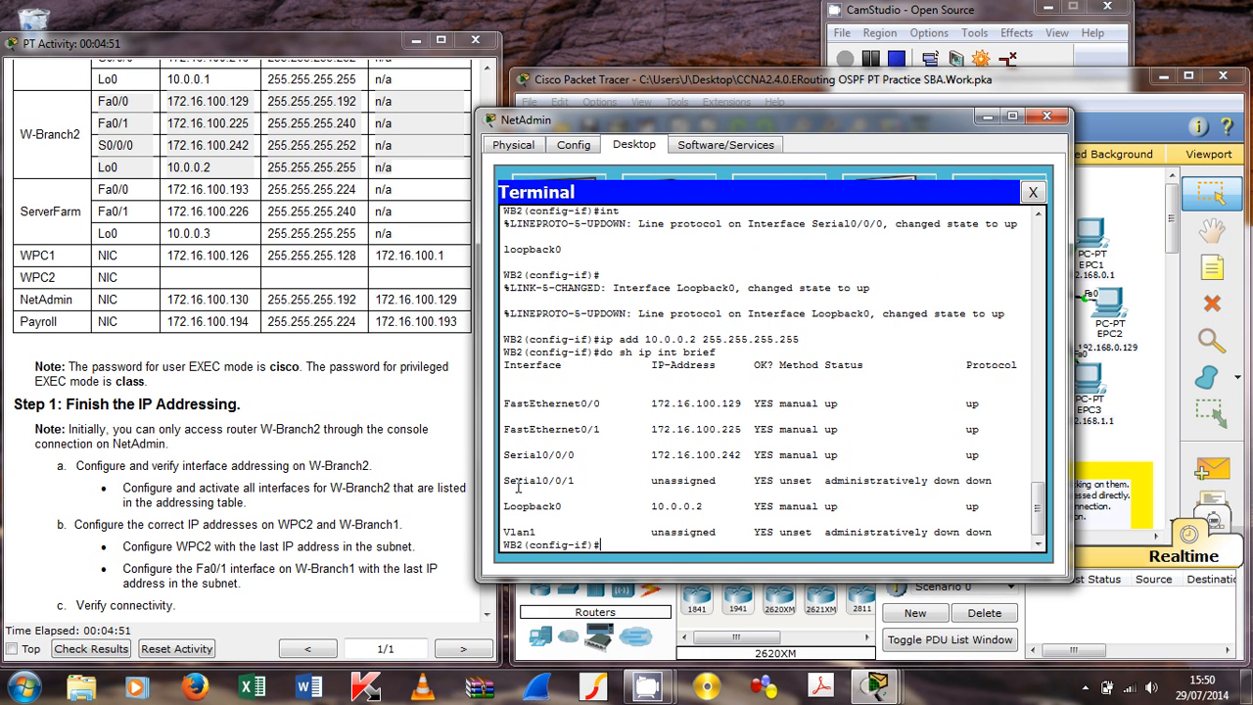
left_click_drag(505, 481, 995, 492)
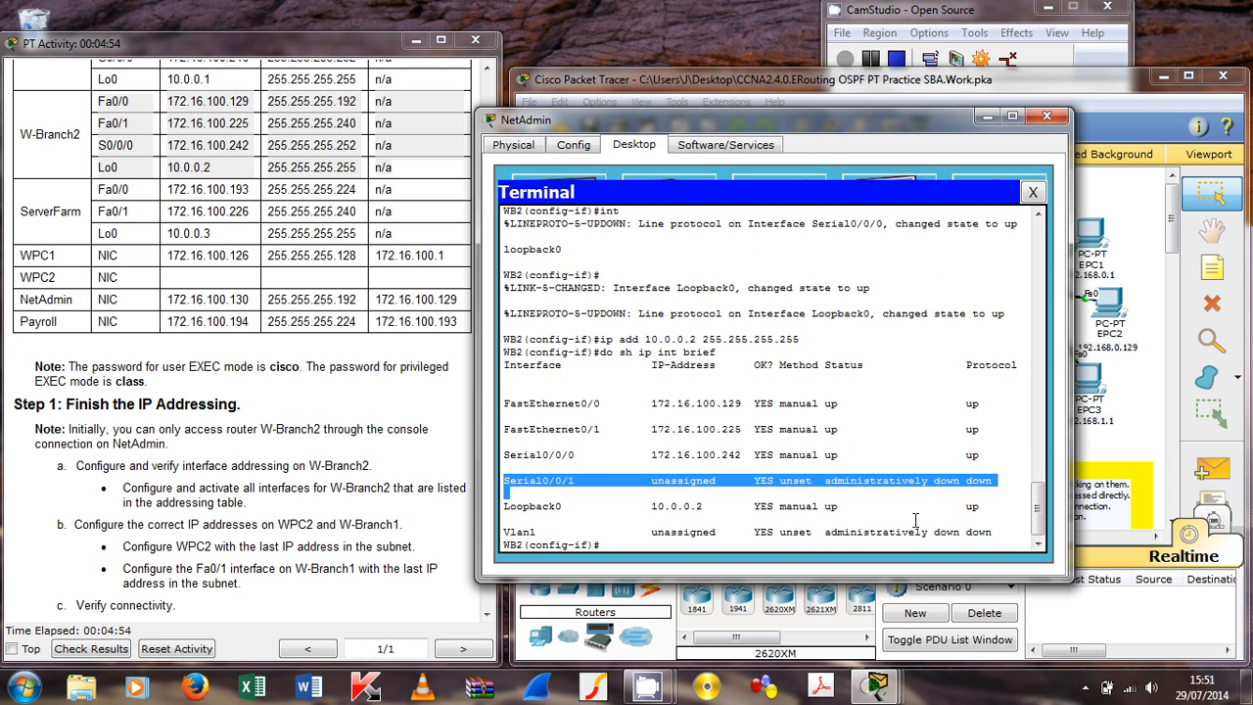
left_click(744, 442)
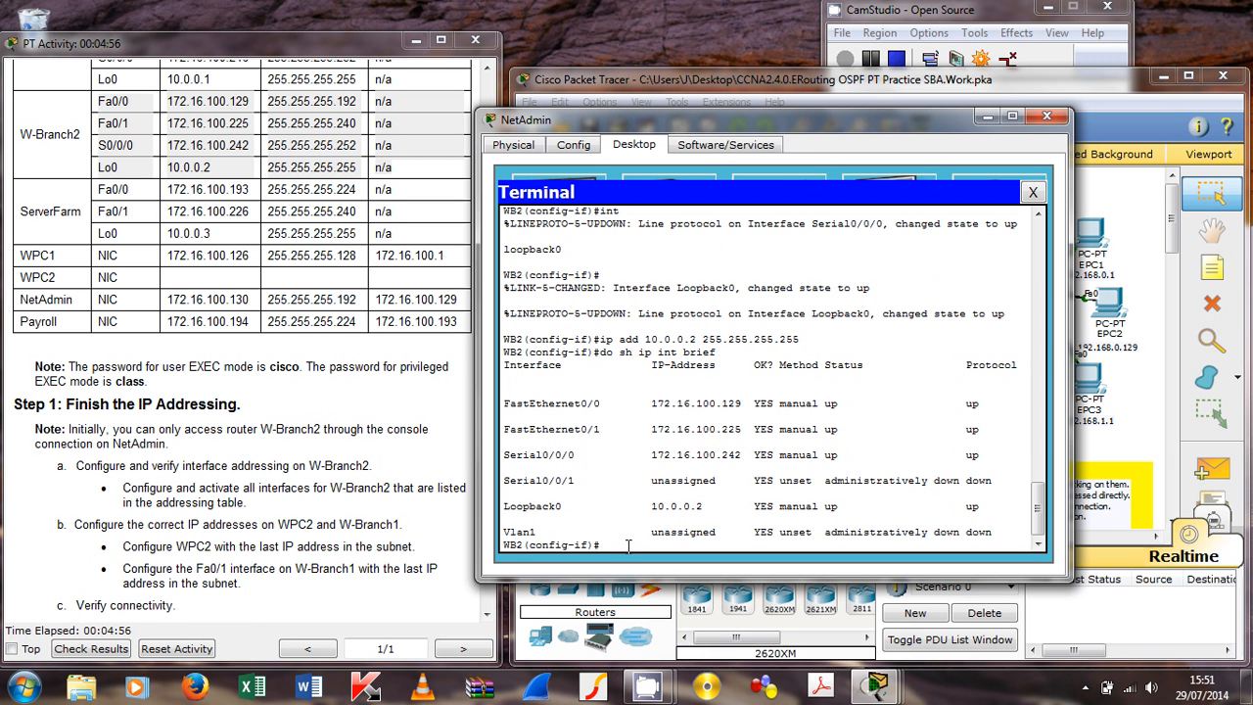
Step: Exit configuration mode and save W-Branch2's running config with 'copy run start'
type("cop")
key("BackSpace")
key("BackSpace")
key("BackSpace")
key("ctrl+z")
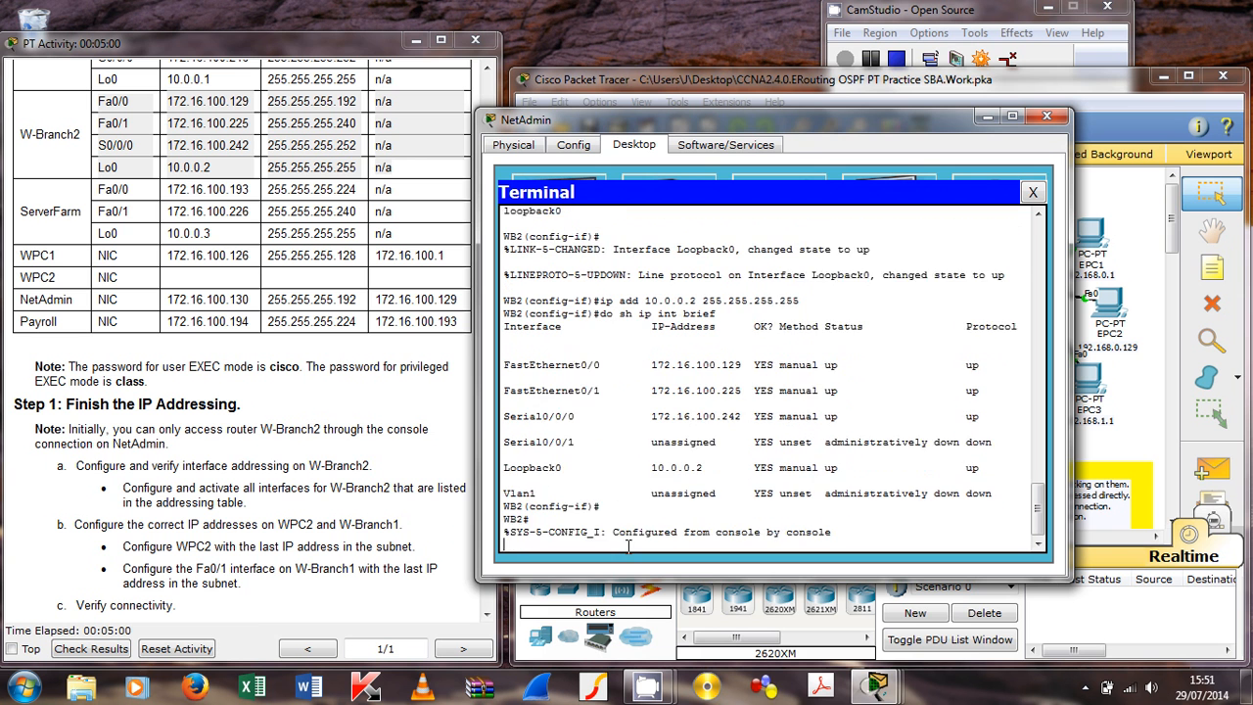
type("copy run start")
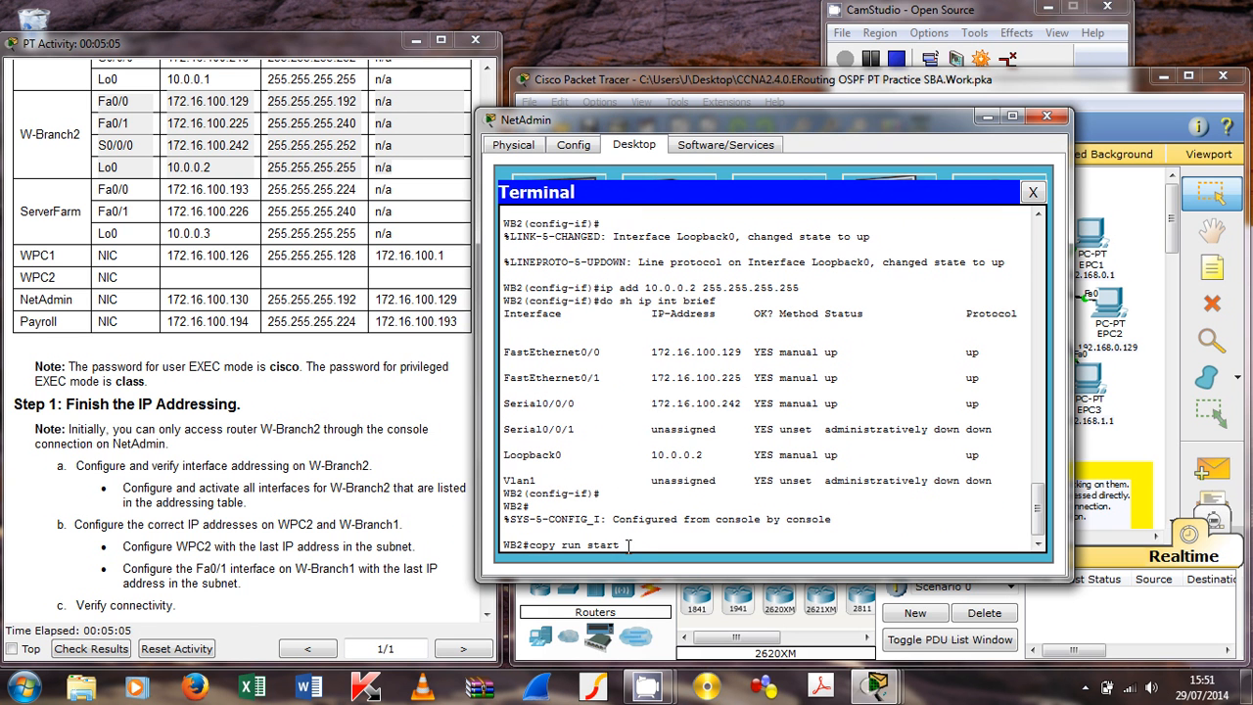
key("Return")
key("Return")
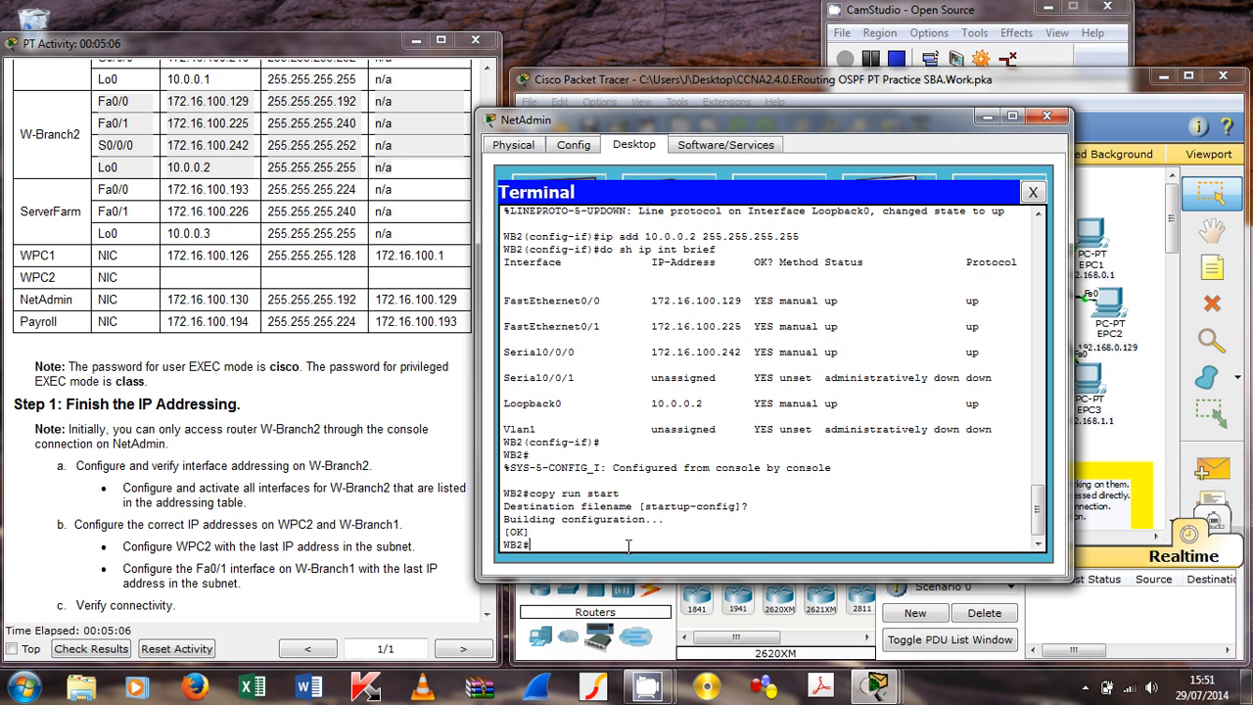
left_click(1047, 117)
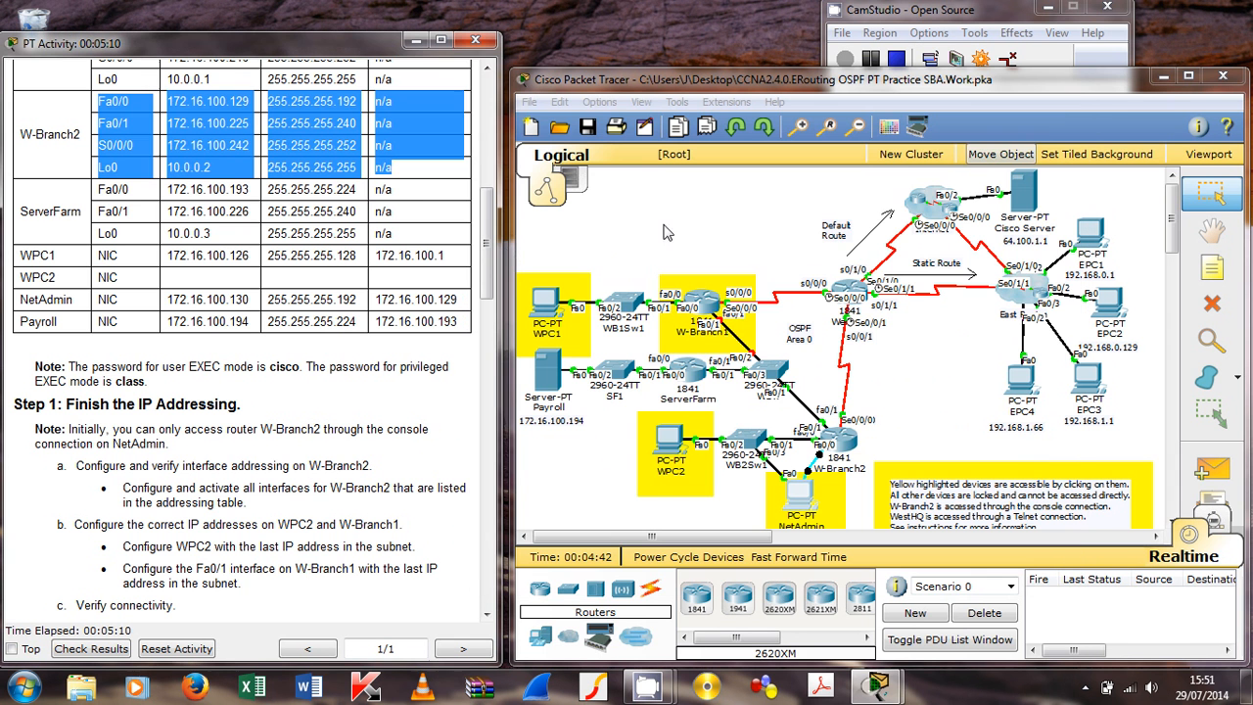
scroll(495, 298, "down", 3)
scroll(495, 299, "down", 3)
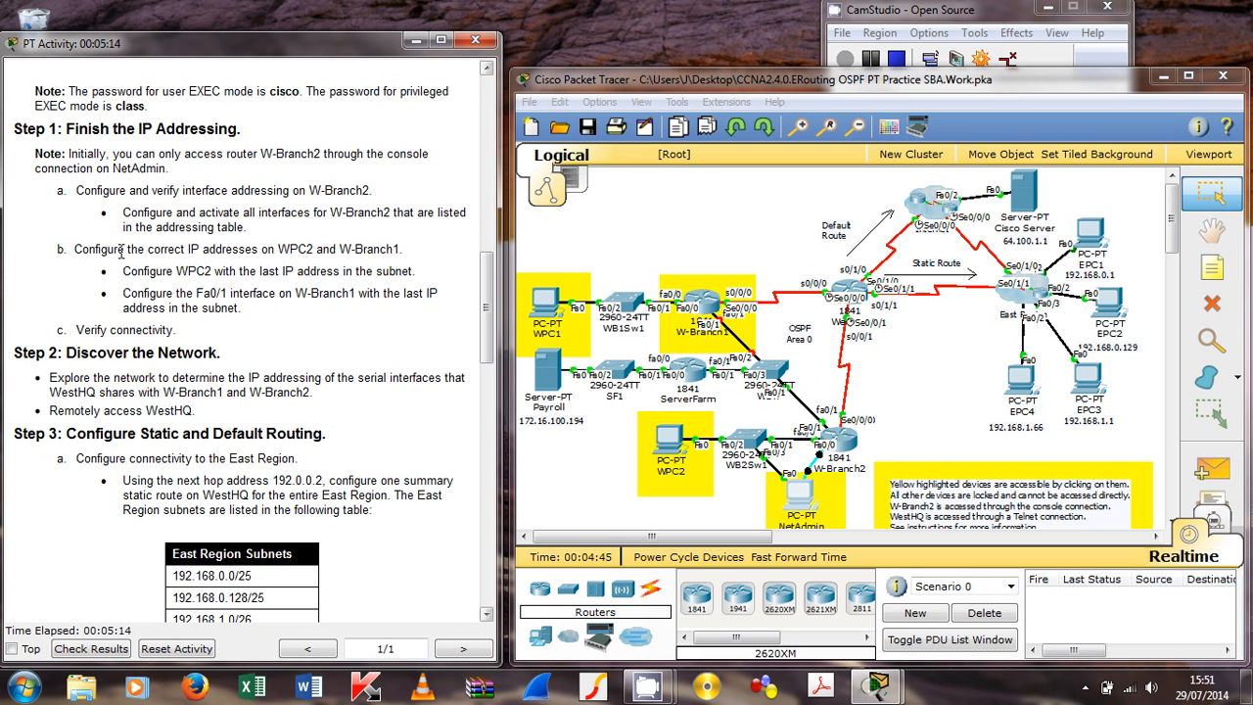
left_click_drag(122, 271, 393, 252)
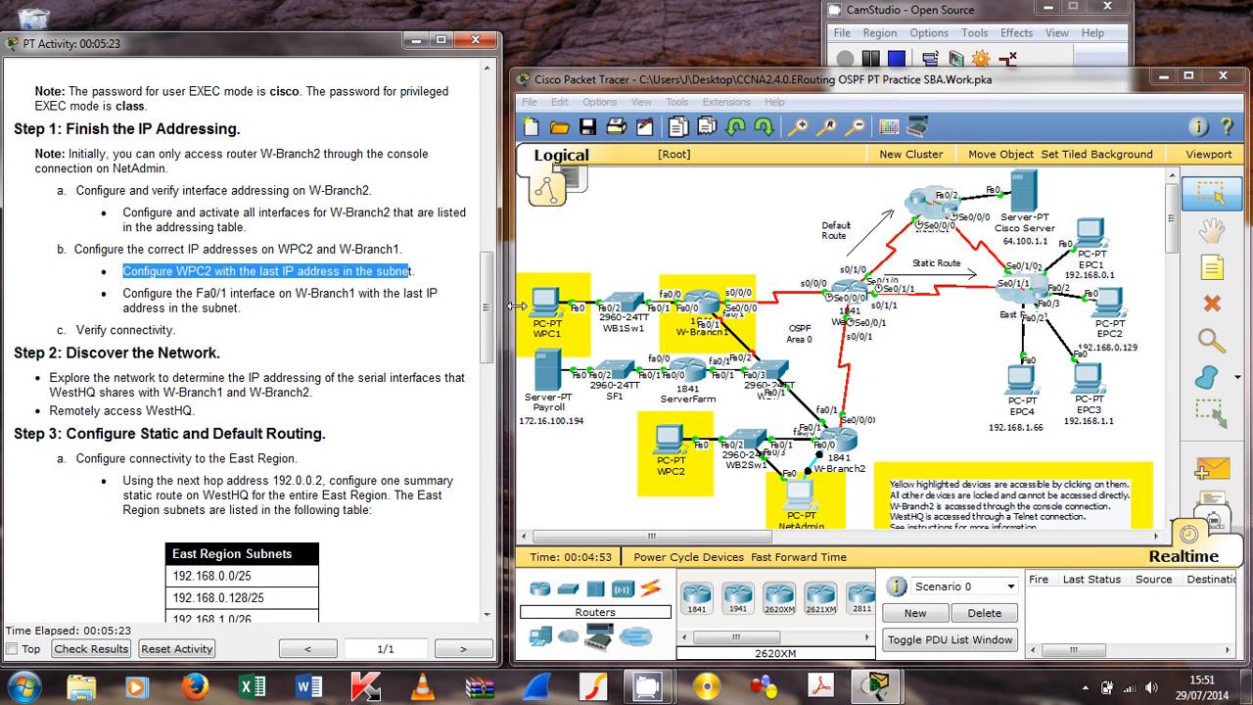
left_click_drag(487, 327, 499, 246)
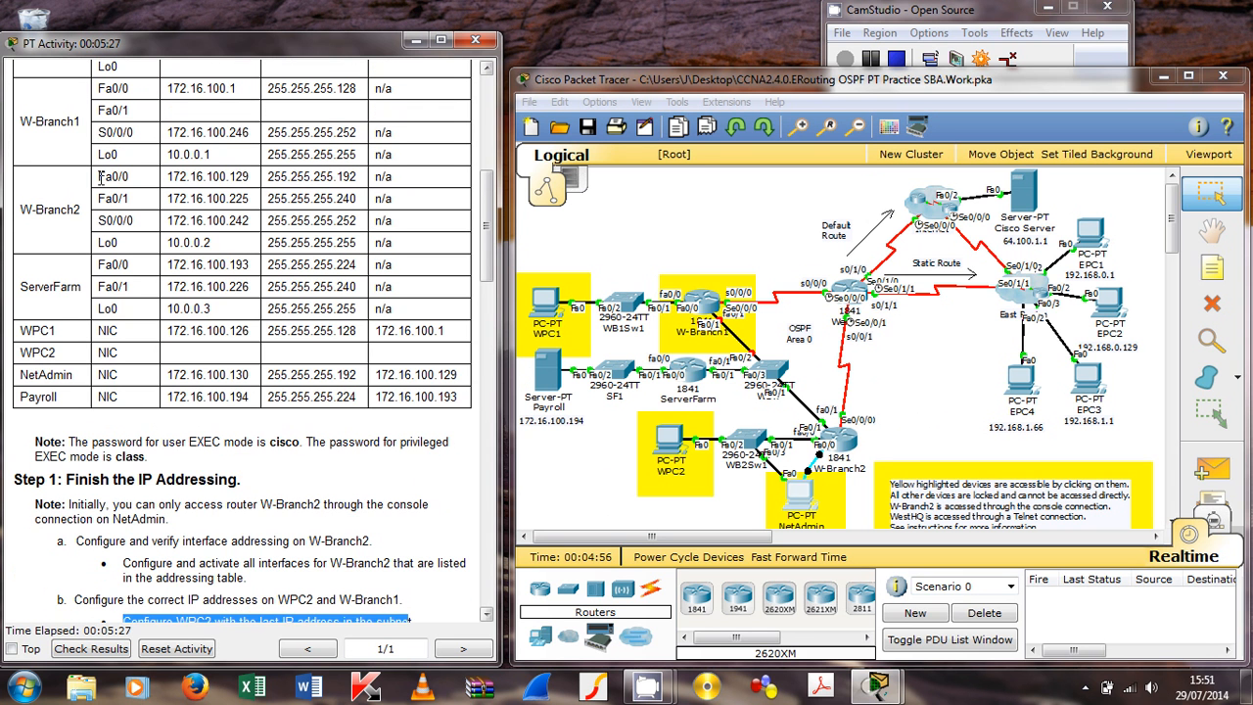
left_click_drag(100, 177, 250, 185)
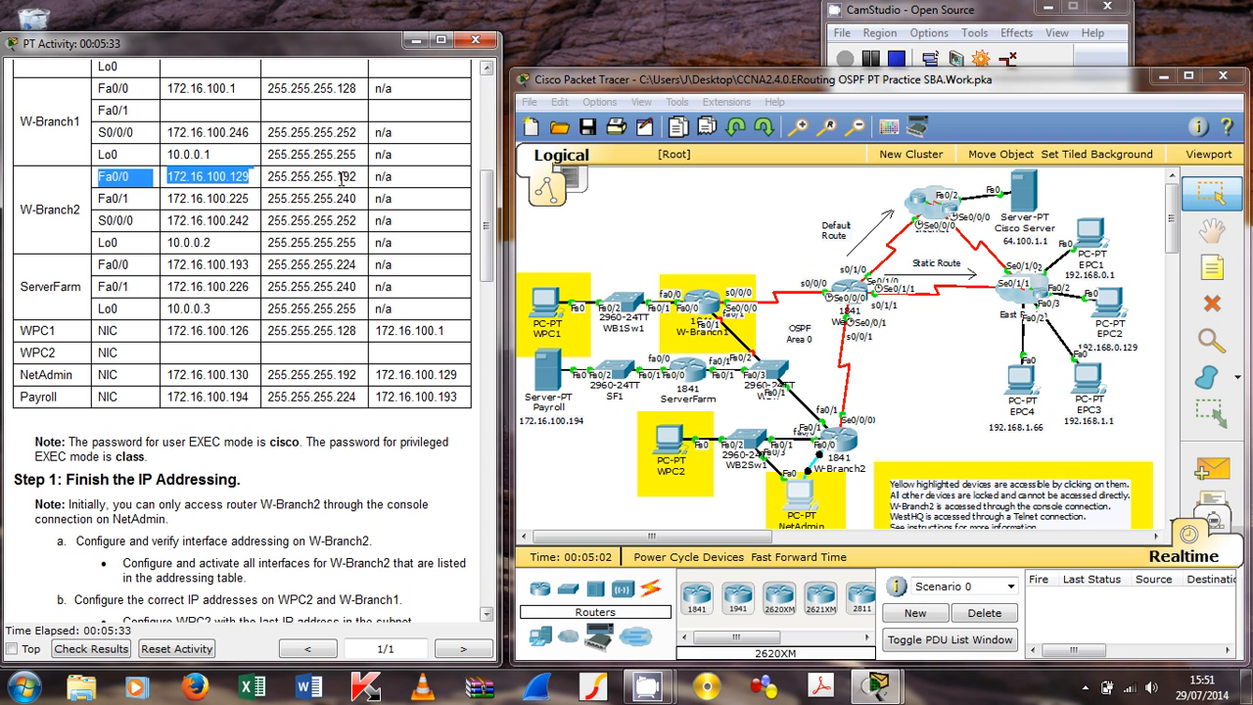
left_click_drag(336, 178, 359, 178)
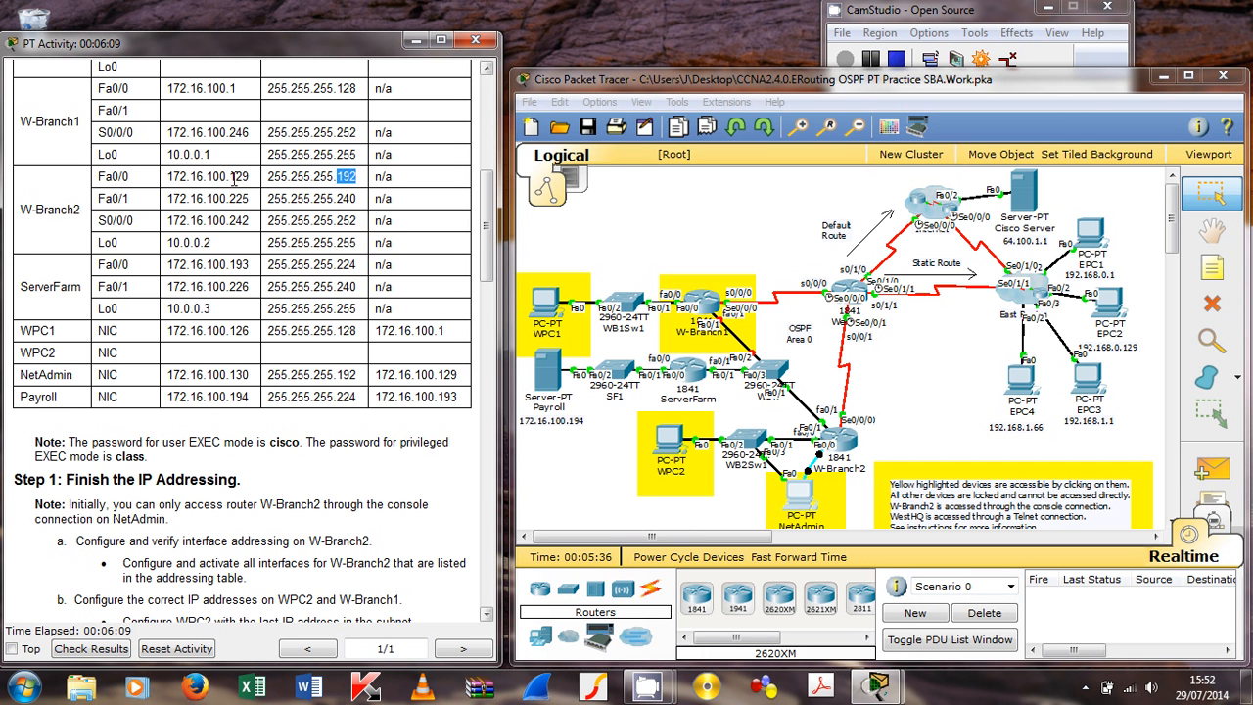
left_click_drag(227, 177, 251, 177)
Step: Set WPC2's IP address to 172.16.100.190 with subnet mask 255.255.255.192
left_click(674, 444)
left_click(486, 152)
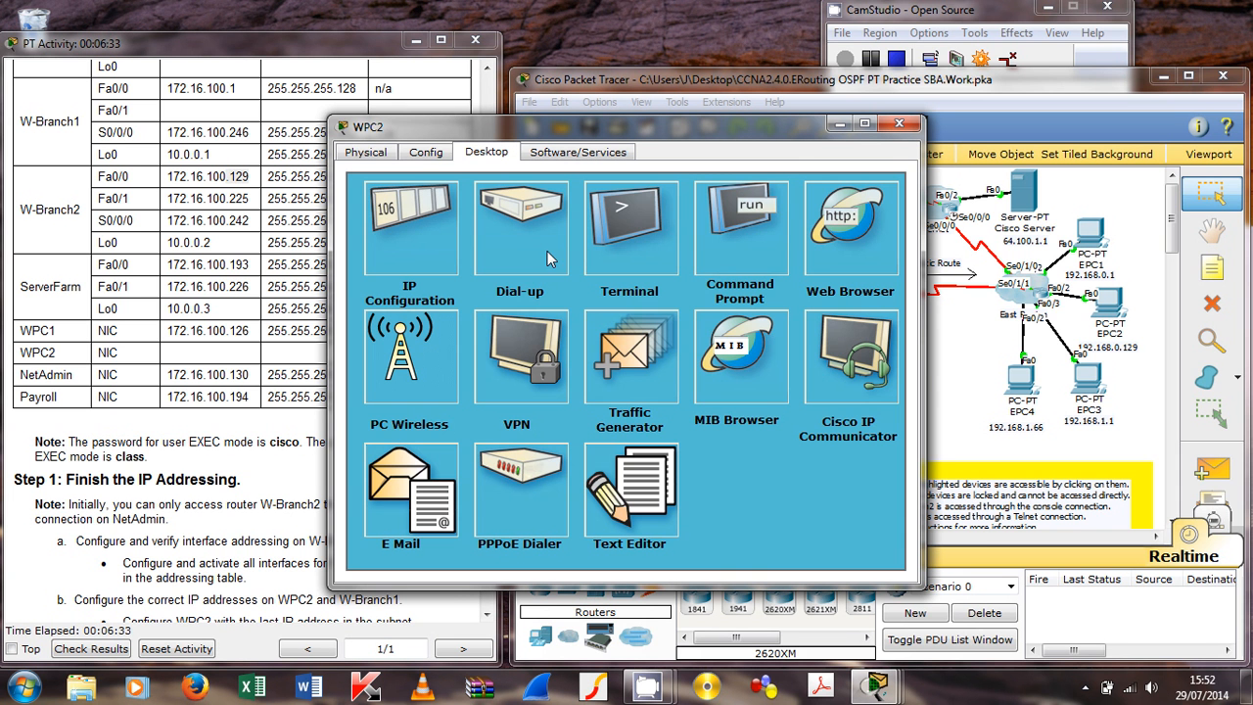
left_click(447, 228)
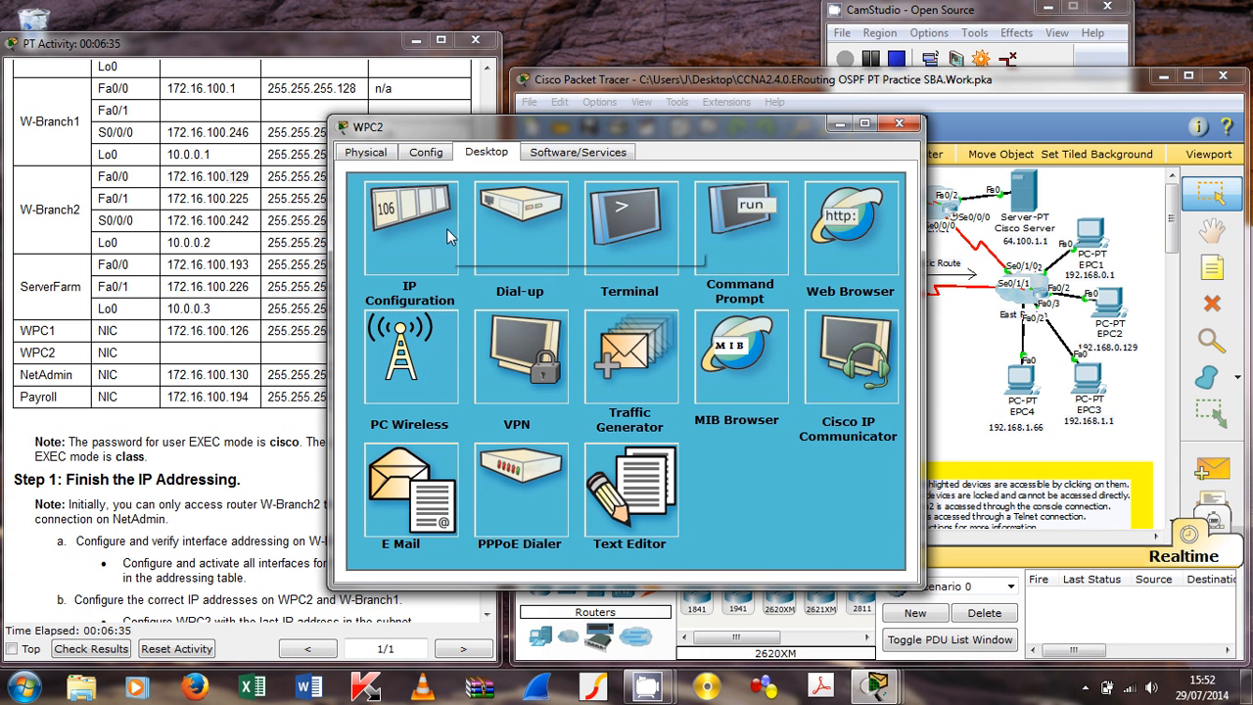
left_click(521, 263)
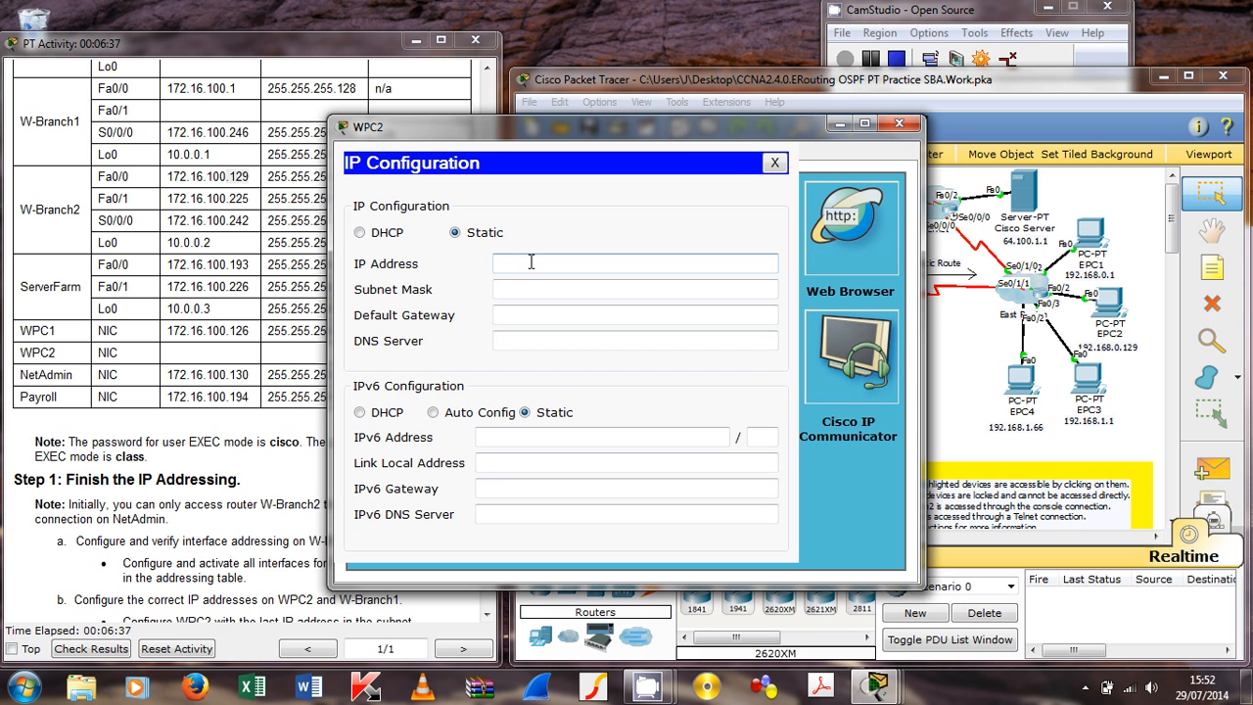
type("172.16.100.190")
left_click(593, 290)
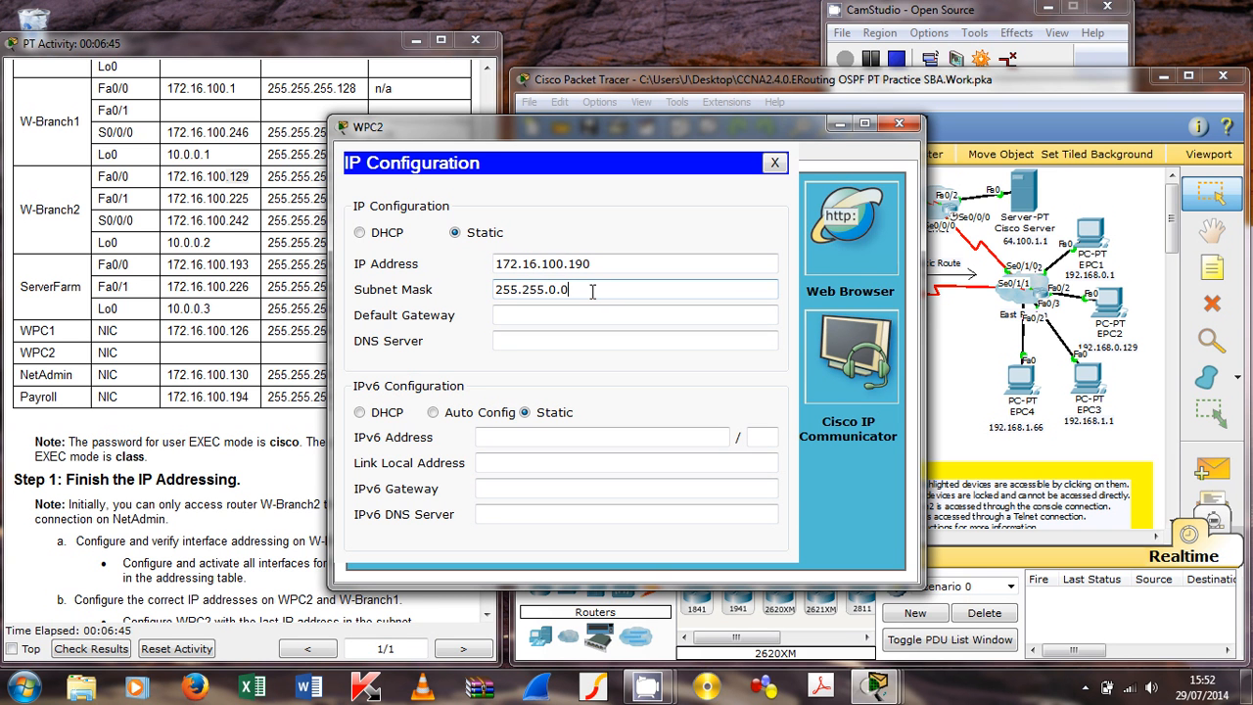
key("BackSpace")
key("BackSpace")
key("BackSpace")
type("100.12")
key("BackSpace")
key("BackSpace")
key("BackSpace")
key("BackSpace")
key("BackSpace")
key("BackSpace")
type("255")
type(".192")
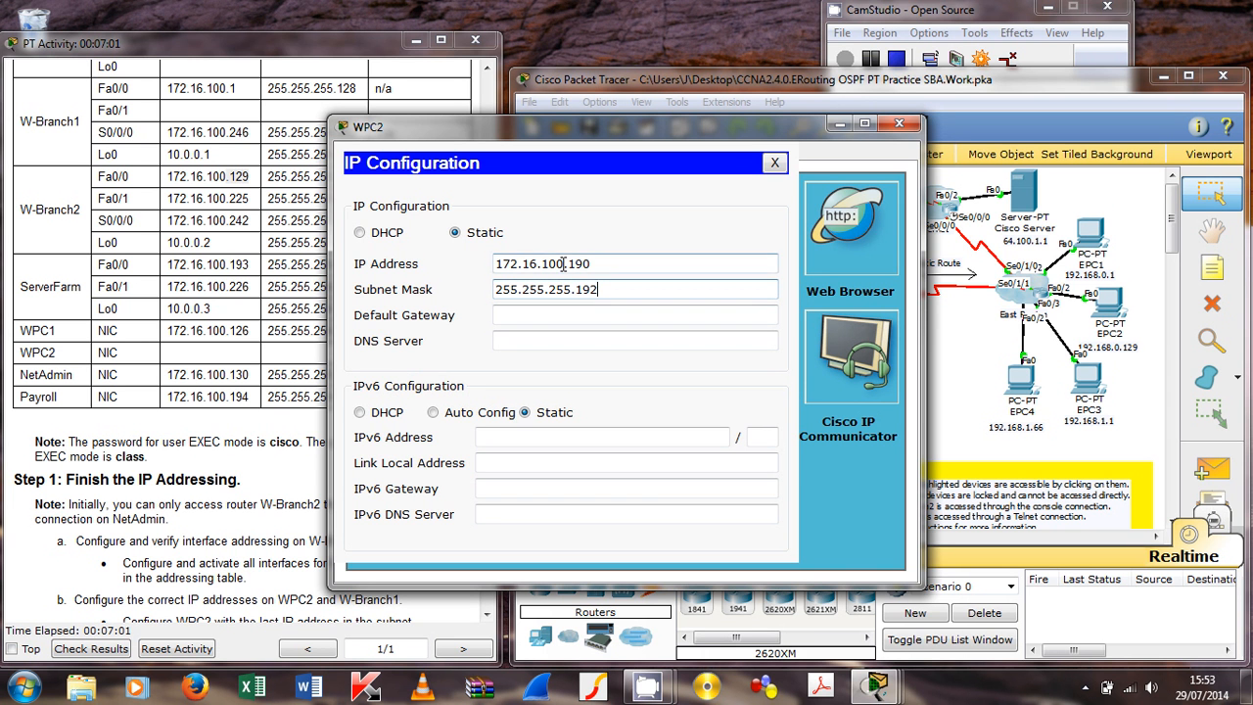
Step: Enter WPC2's default gateway 172.16.100.129 and close its window
left_click_drag(564, 263, 502, 266)
key("ctrl+c")
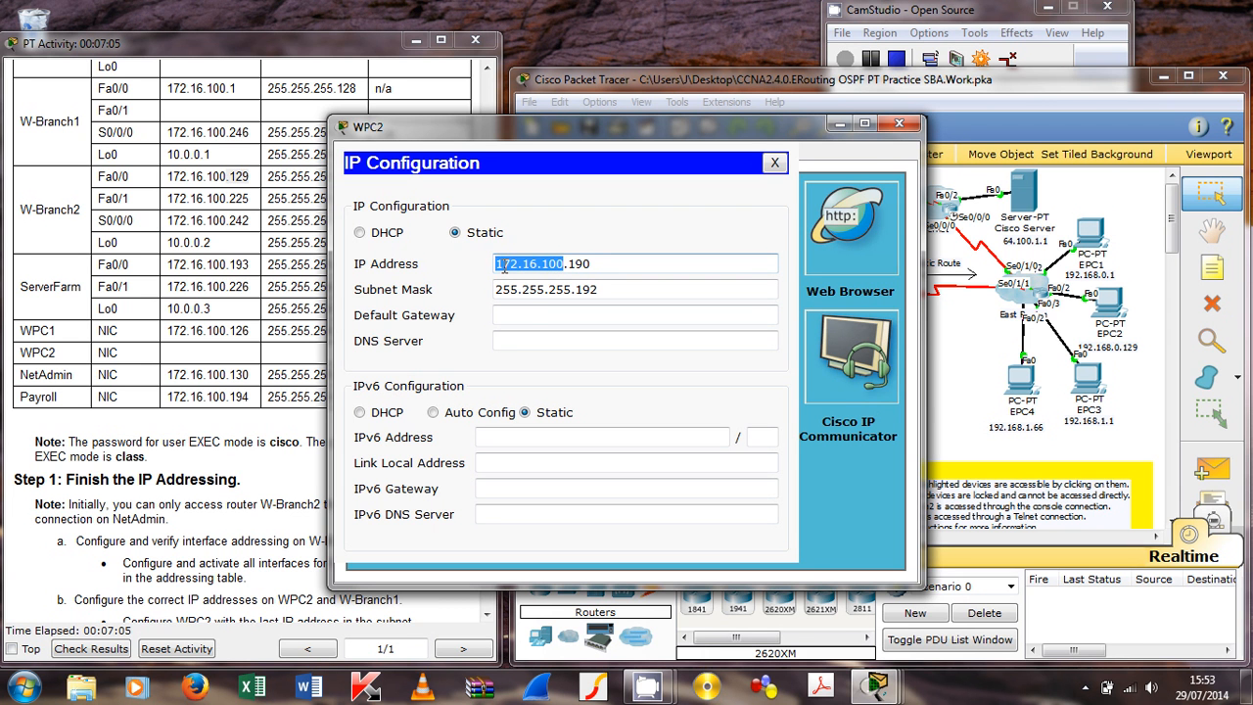
left_click(530, 316)
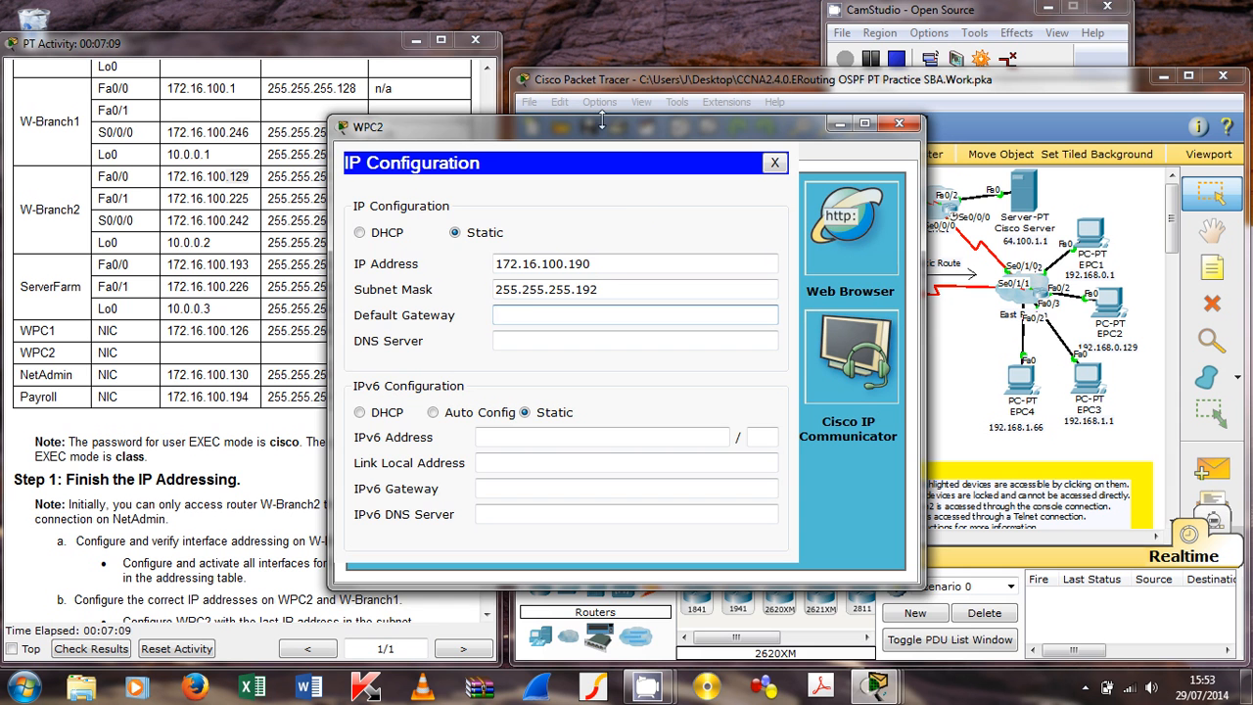
left_click_drag(603, 123, 714, 129)
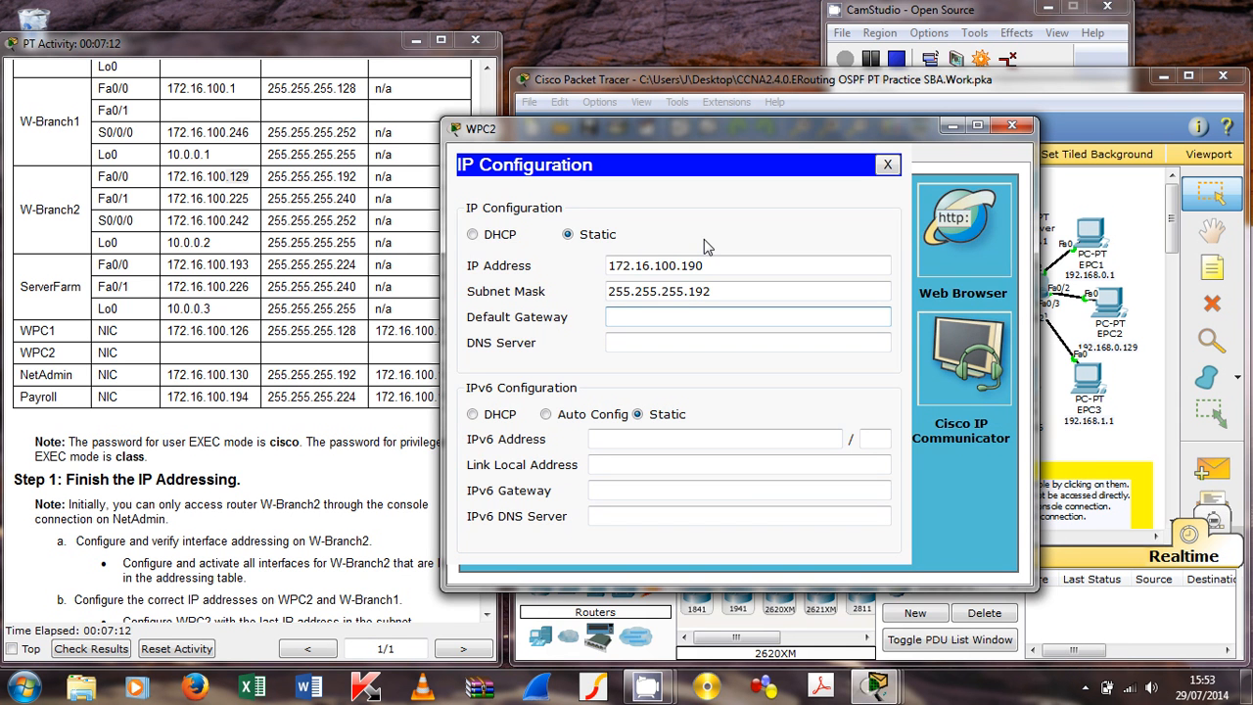
key("ctrl+v")
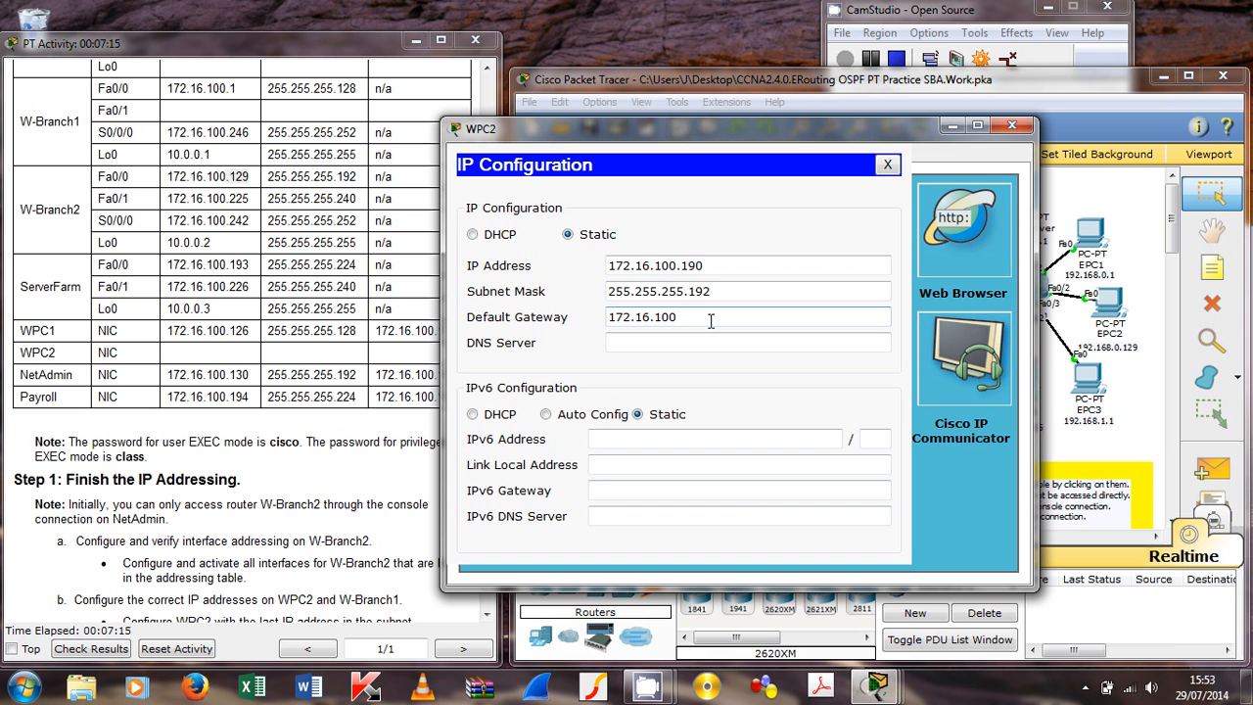
type(".129")
key("alt+F4")
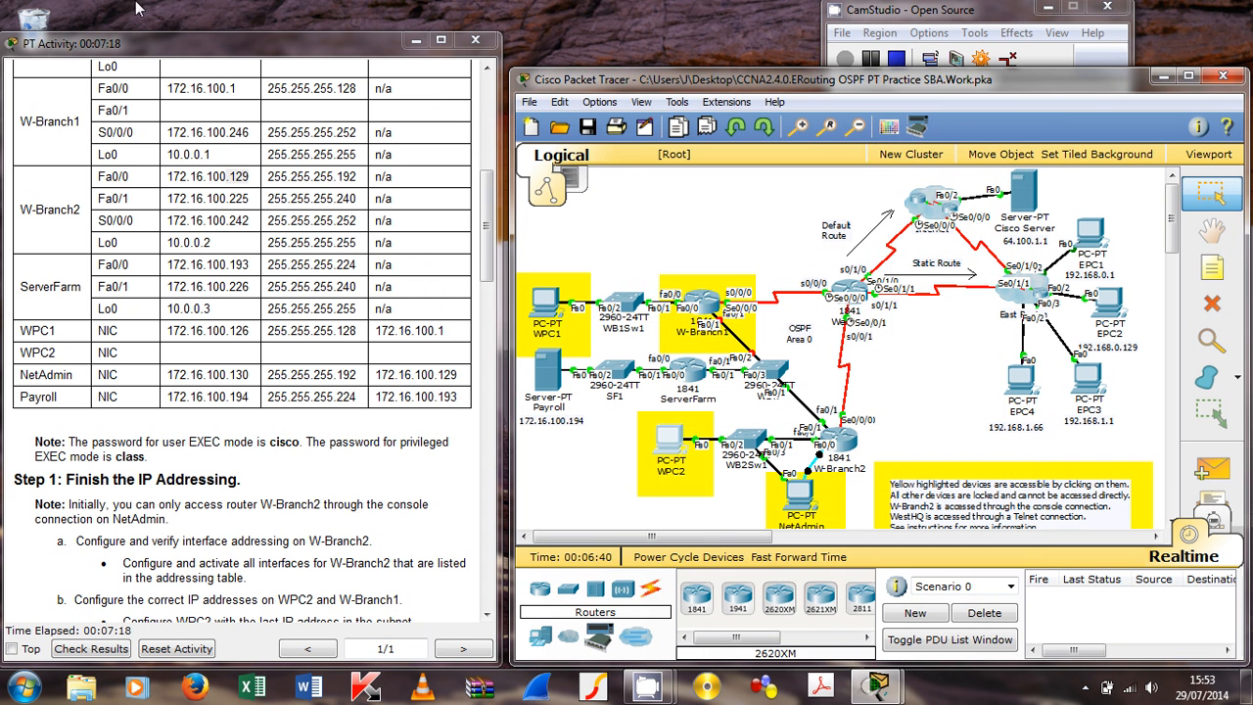
left_click_drag(489, 213, 493, 284)
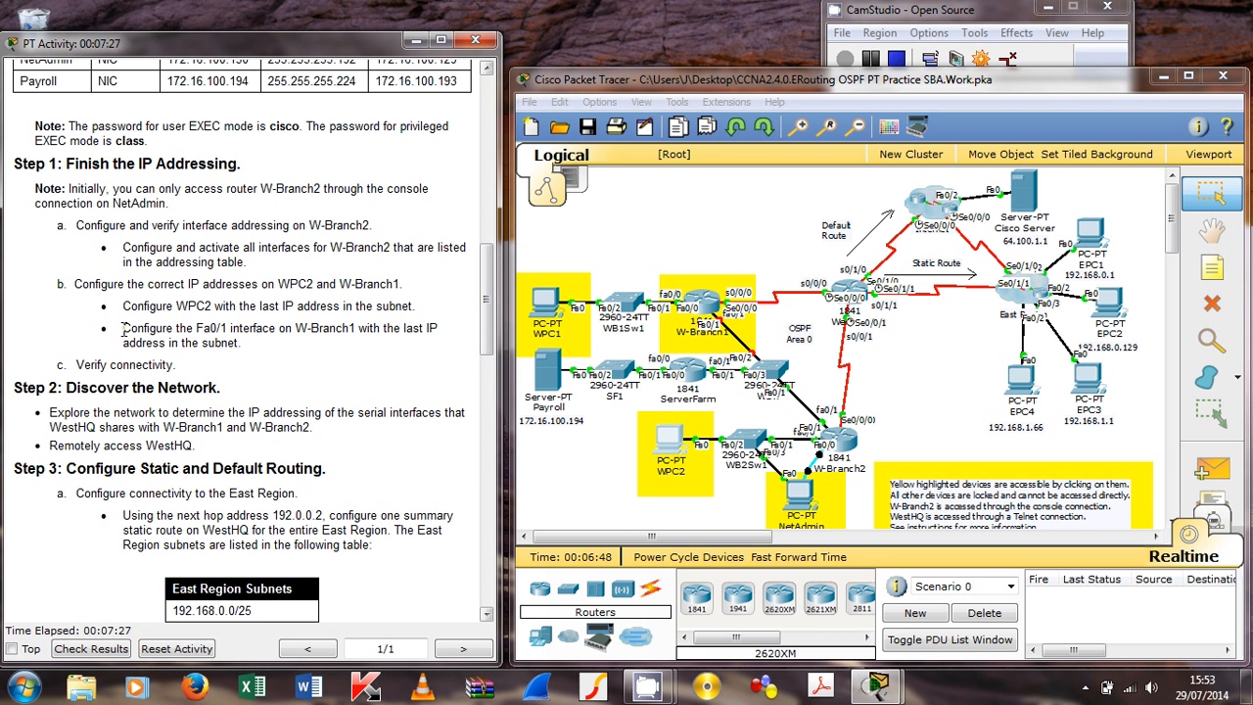
left_click_drag(123, 330, 240, 343)
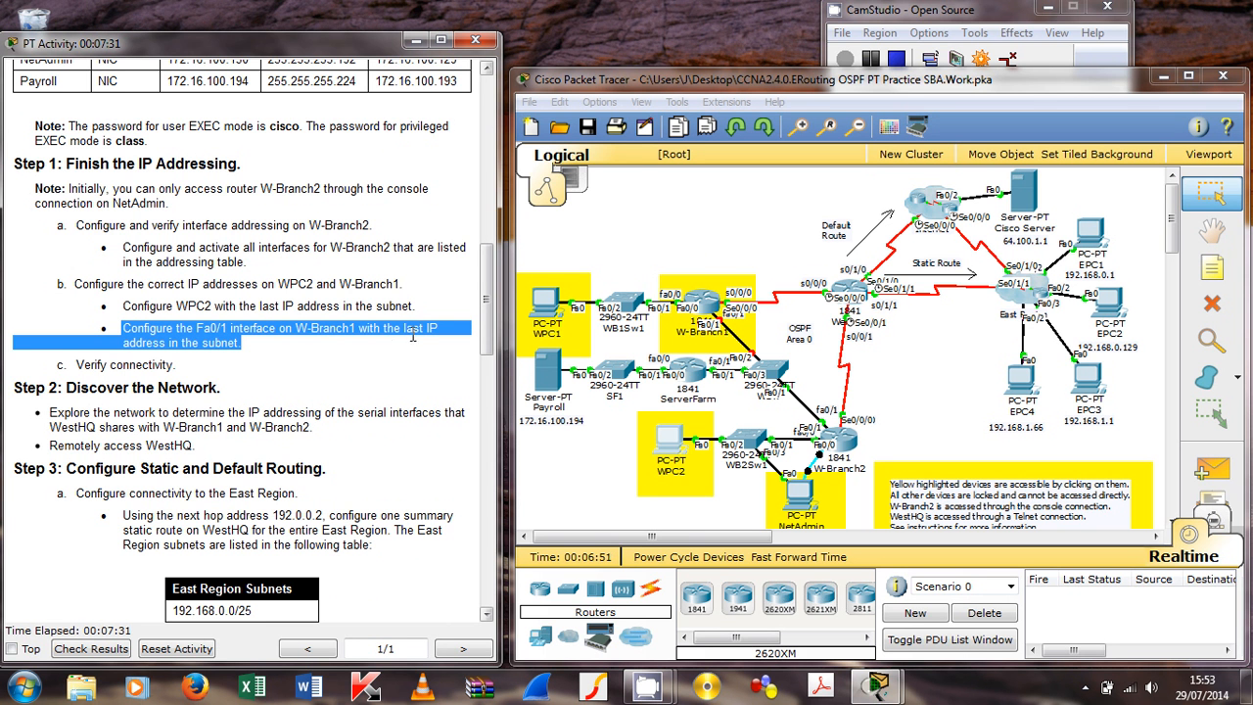
left_click(252, 352)
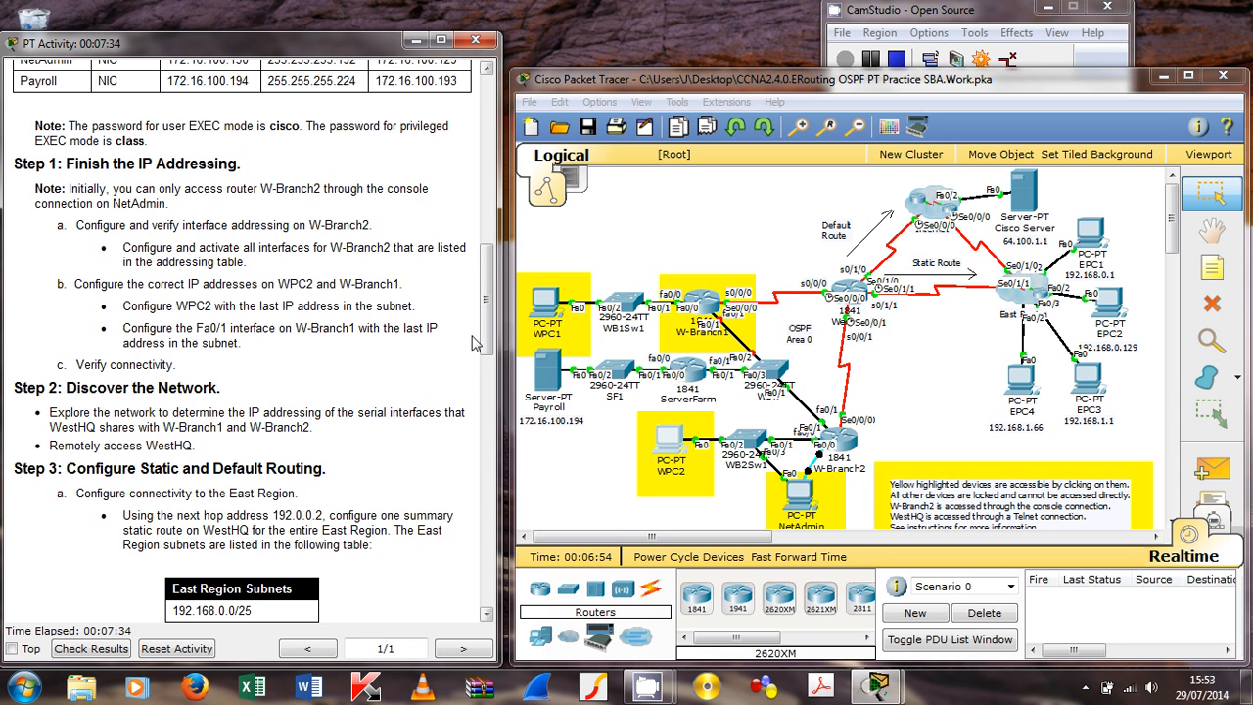
left_click_drag(484, 339, 498, 274)
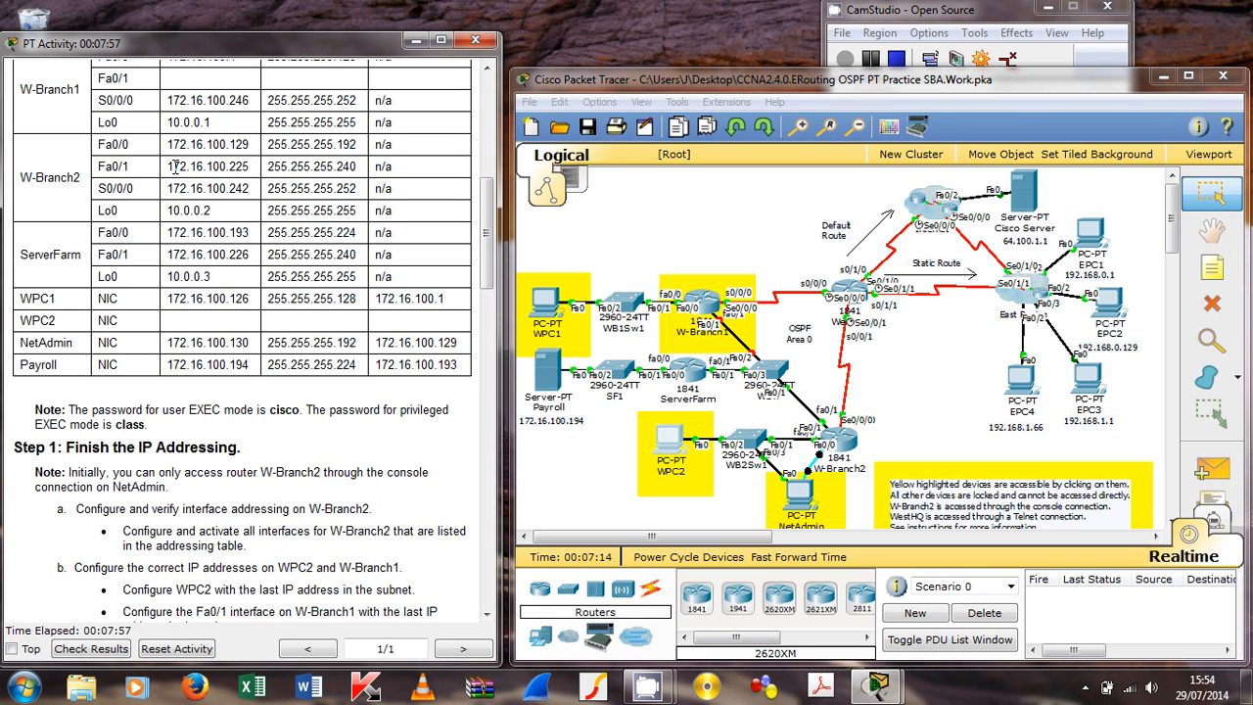
left_click_drag(174, 166, 362, 167)
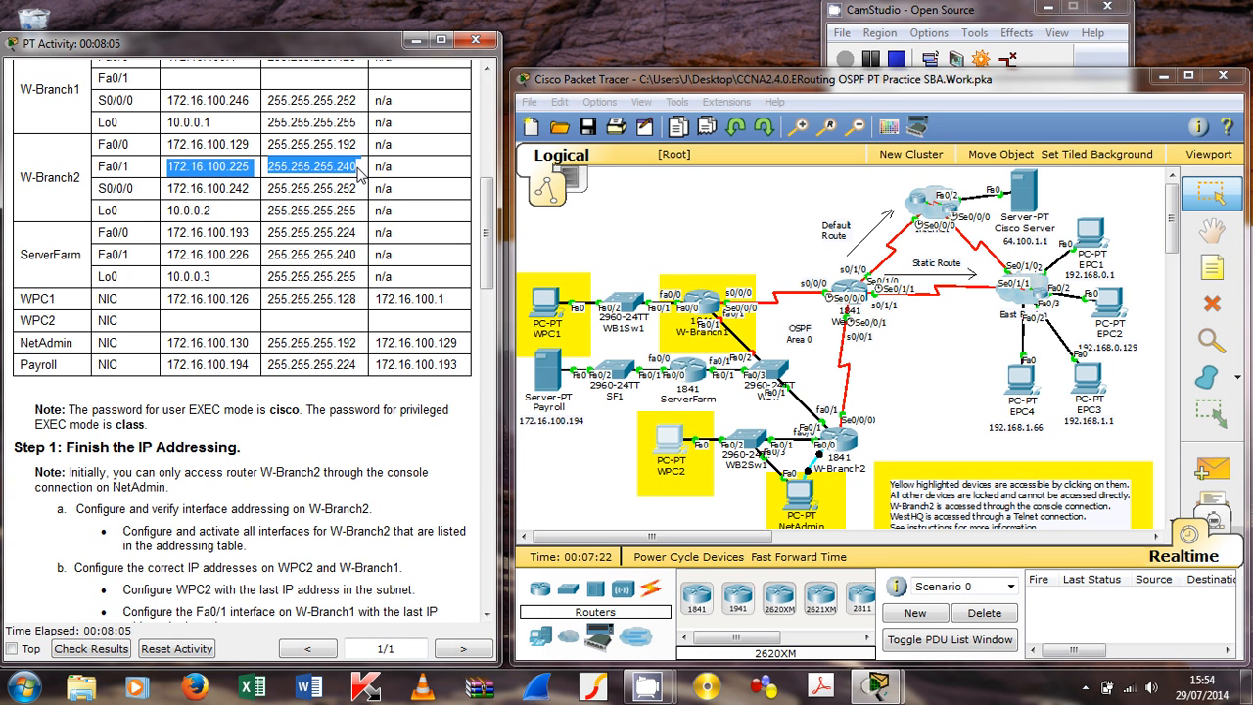
mouse_move(356, 168)
left_mouse_down()
mouse_move(358, 181)
mouse_move(354, 167)
left_mouse_up()
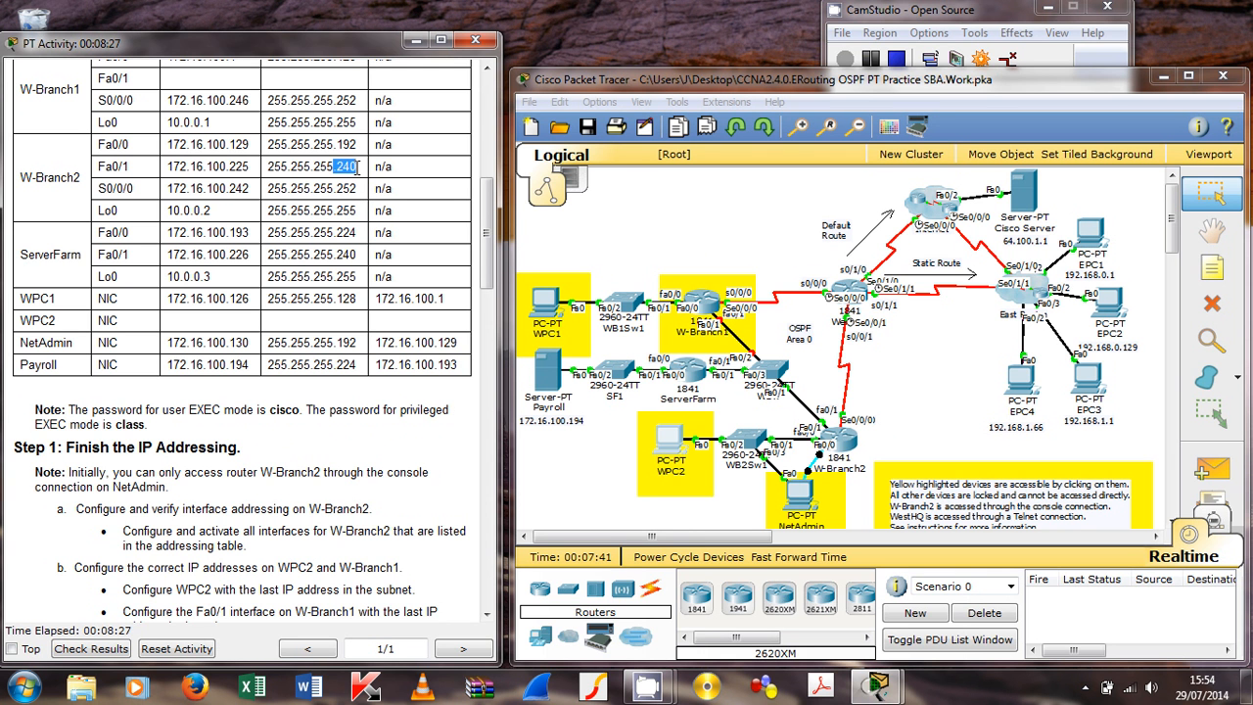
left_click(229, 167)
left_click_drag(237, 168, 250, 168)
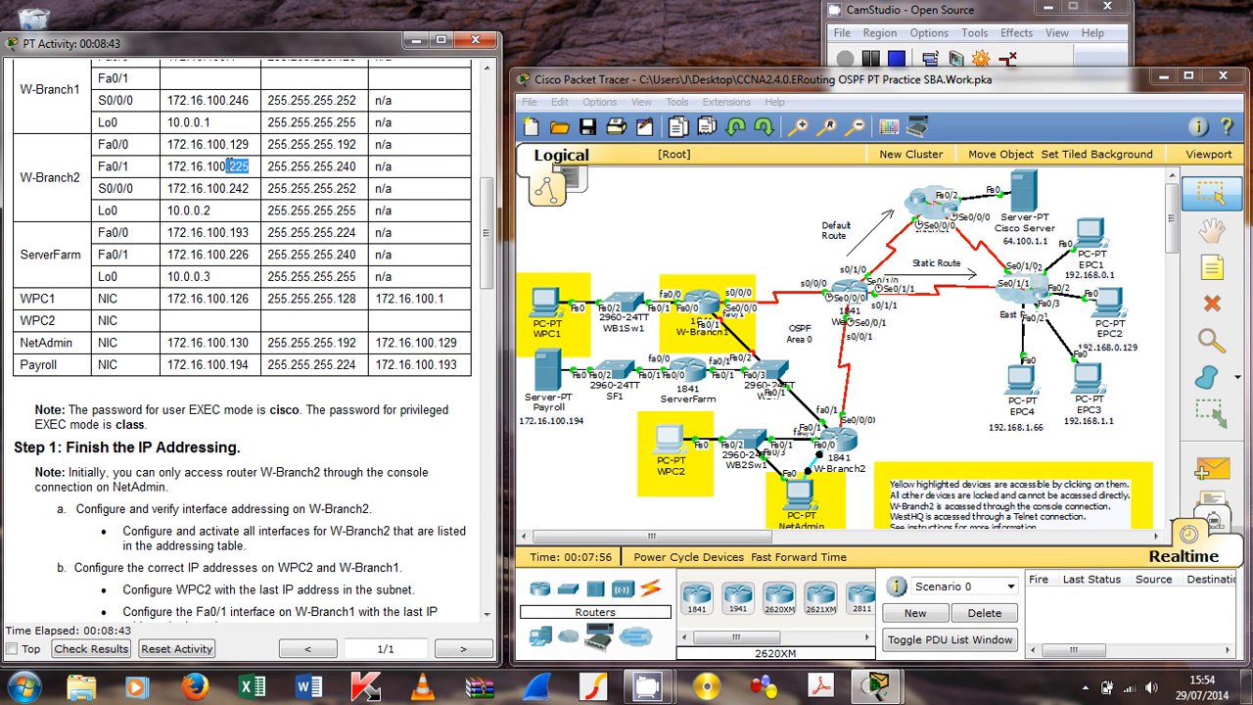
left_click_drag(230, 165, 253, 174)
left_click(230, 167)
left_click(701, 304)
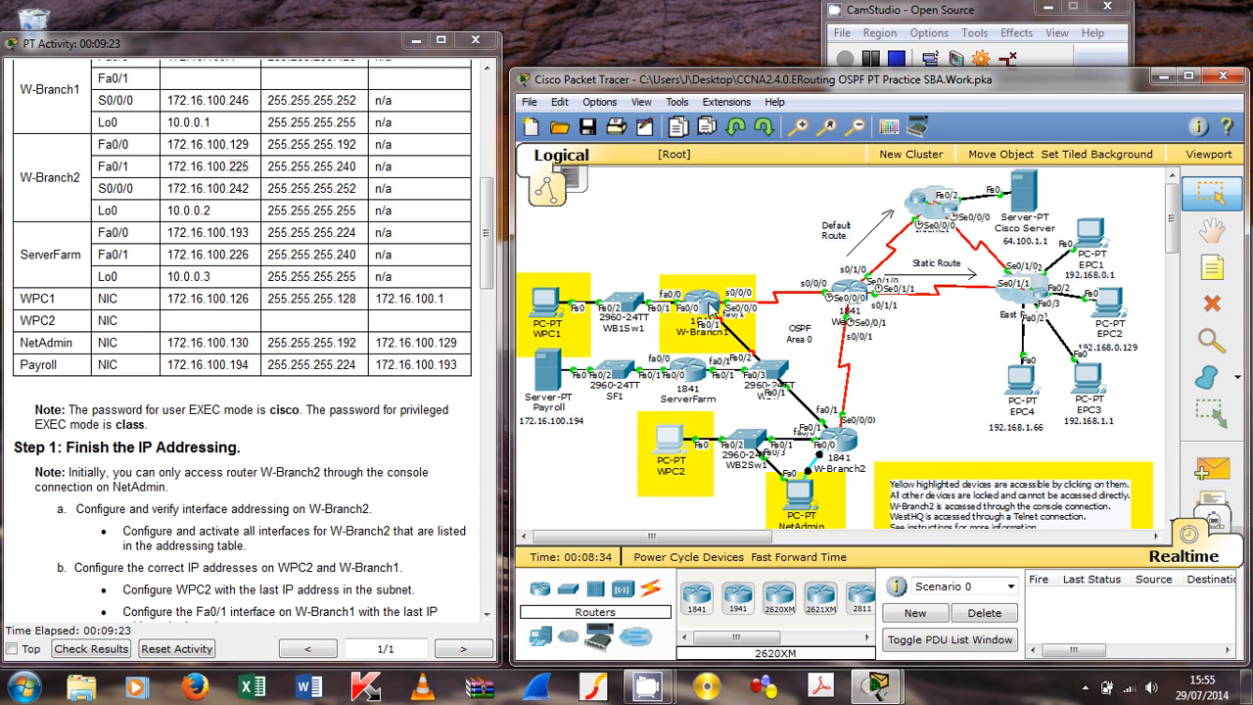
Step: Log into W-Branch1's CLI with the user and privileged EXEC passwords
left_click(711, 306)
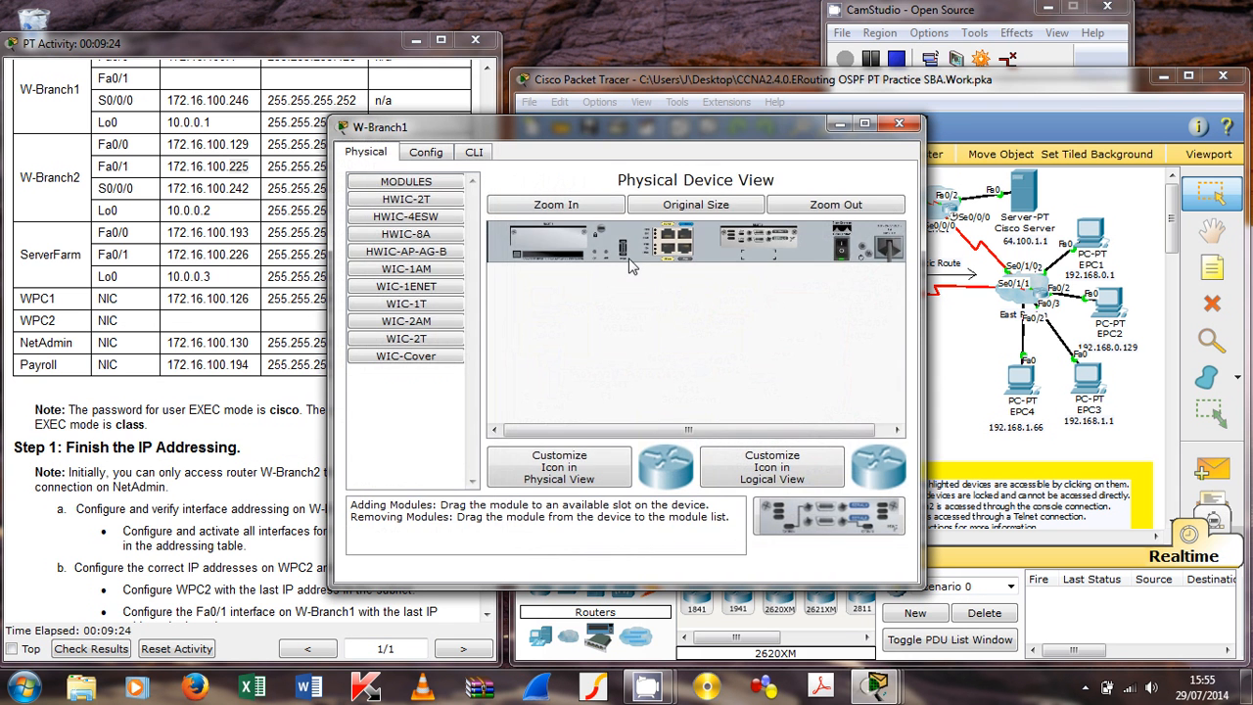
left_click(474, 152)
key("Return")
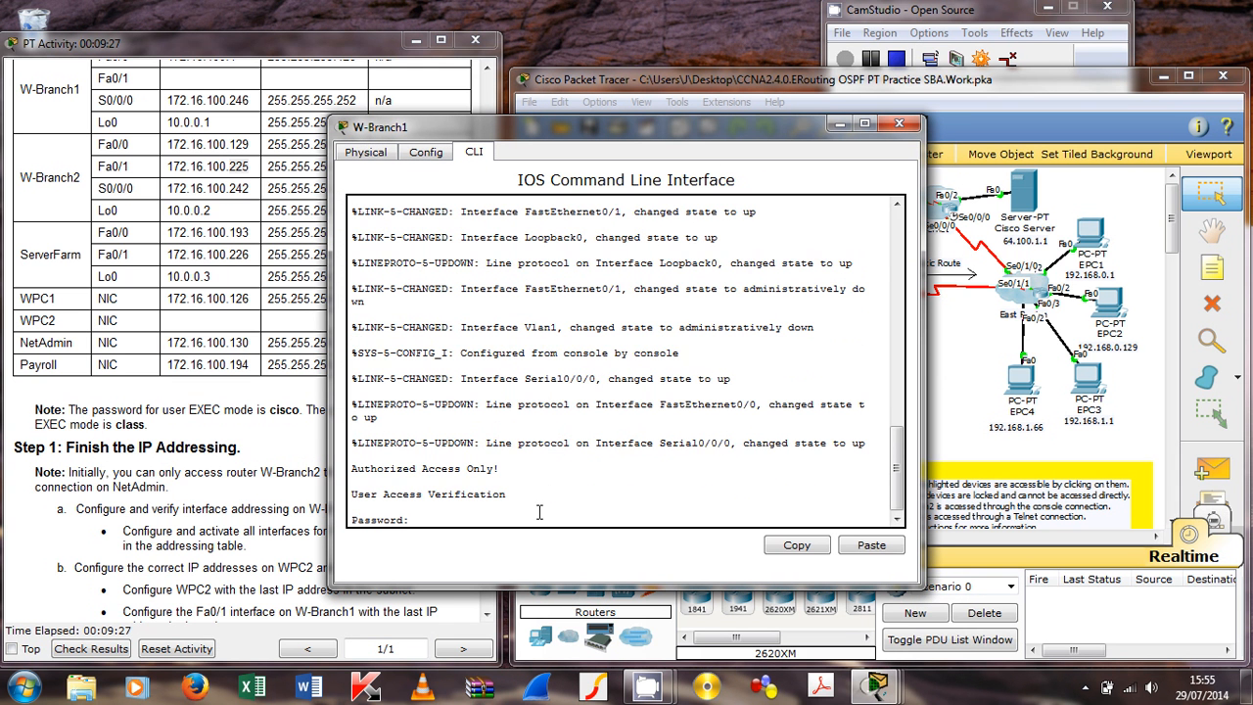
type("cisco")
key("Return")
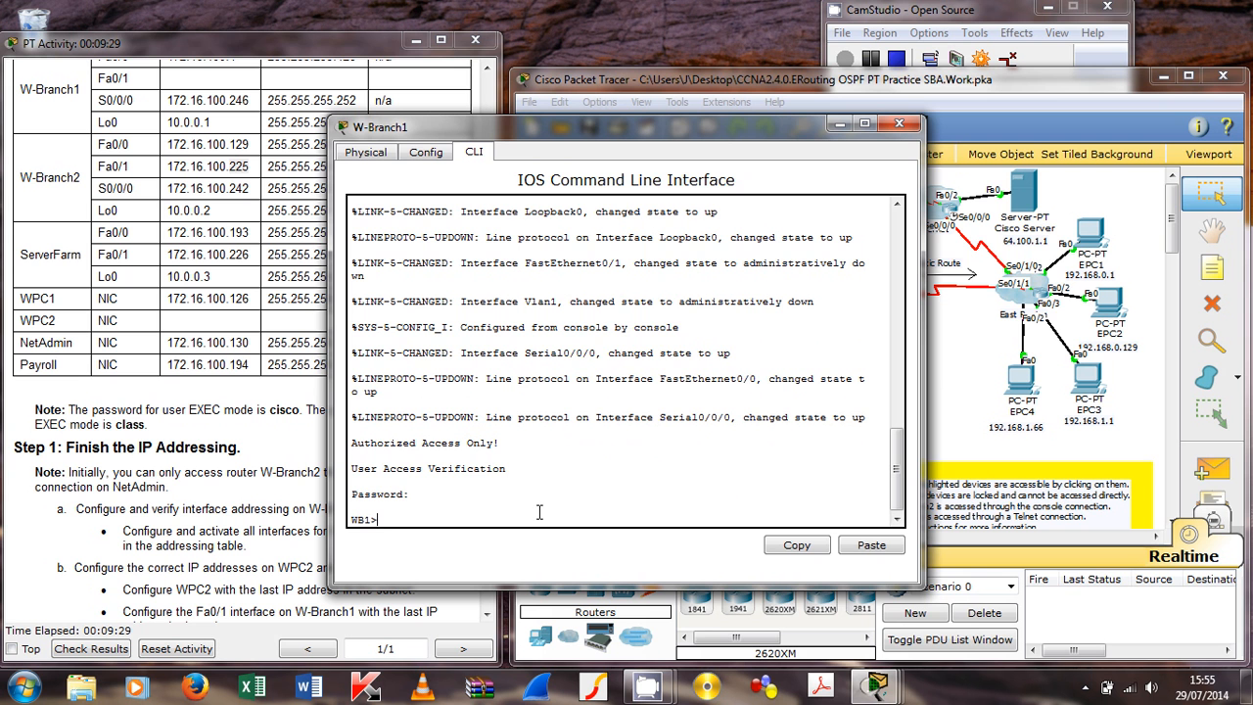
type("en")
key("Return")
type("class")
key("Return")
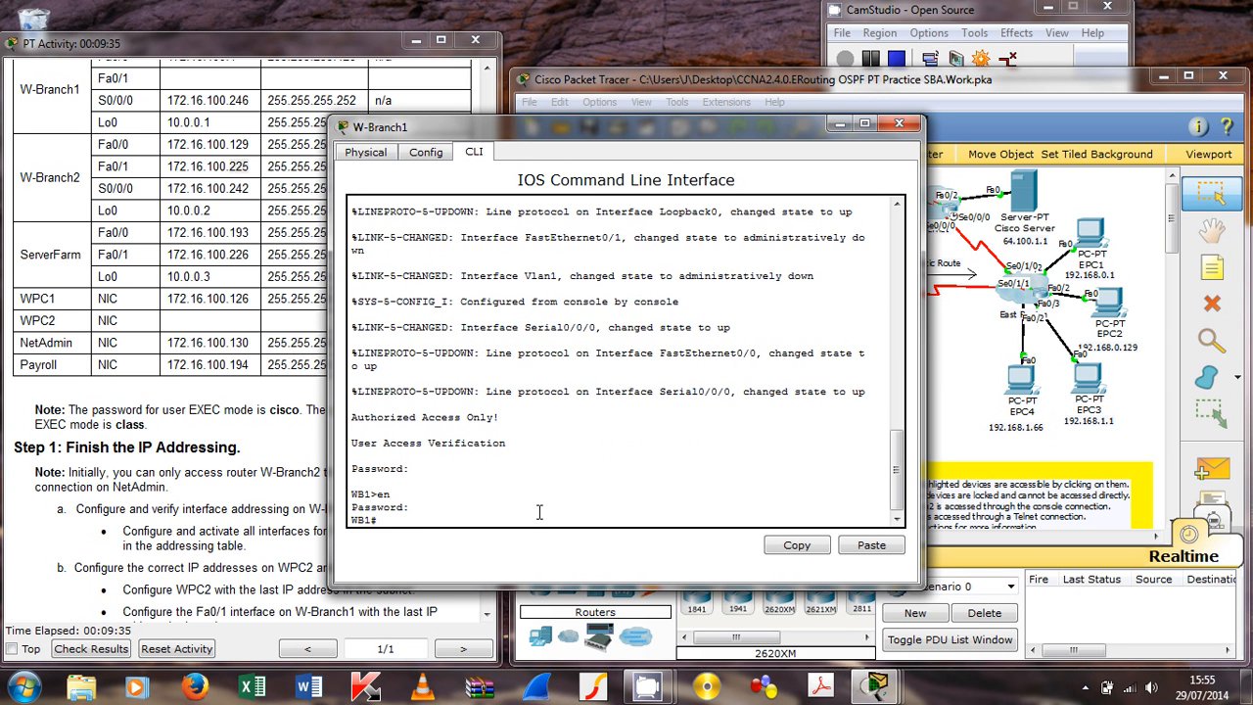
Step: Run 'sh ip int brief' to see Fa0/1 unassigned, then enter 'conf t'
type("sh ip int brief")
key("Return")
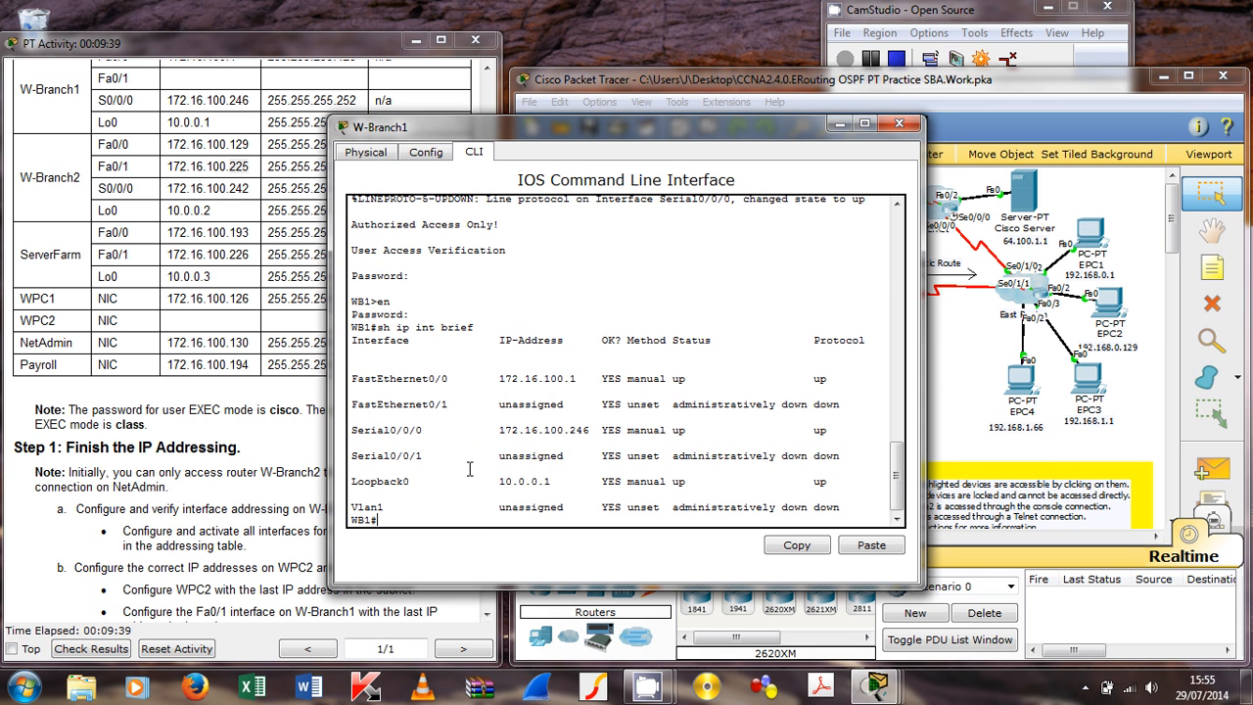
left_click_drag(352, 403, 848, 405)
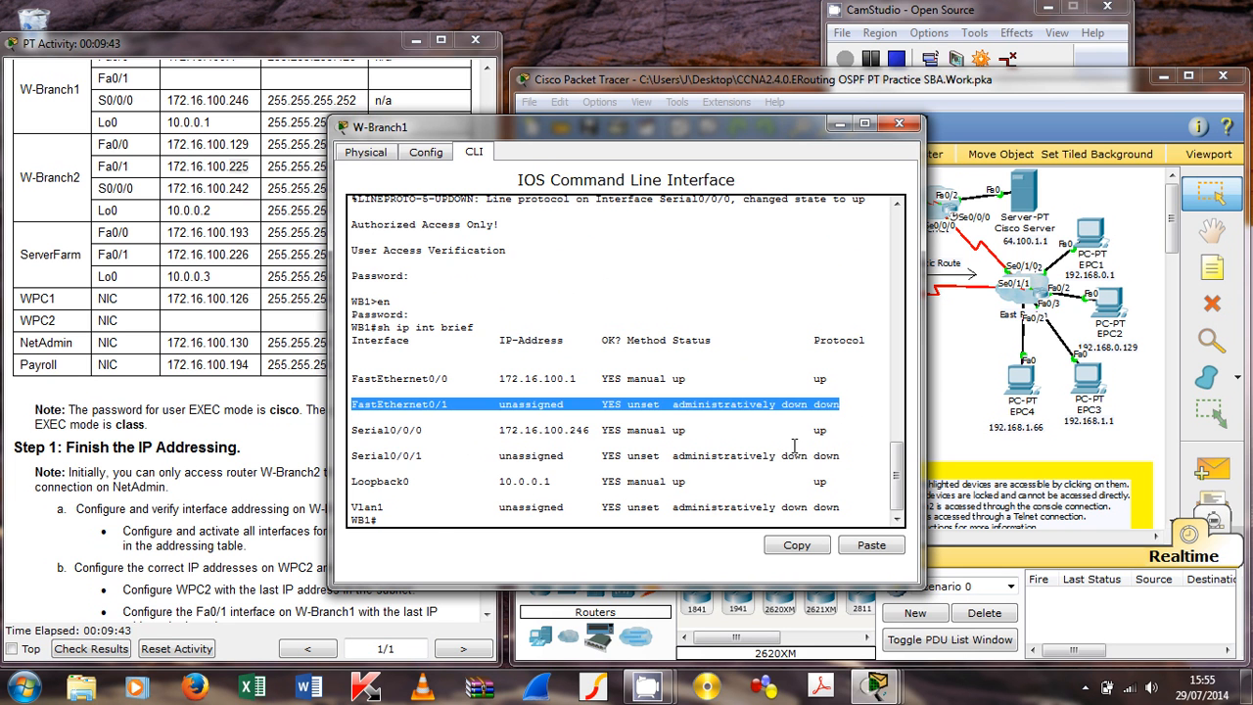
left_click(439, 520)
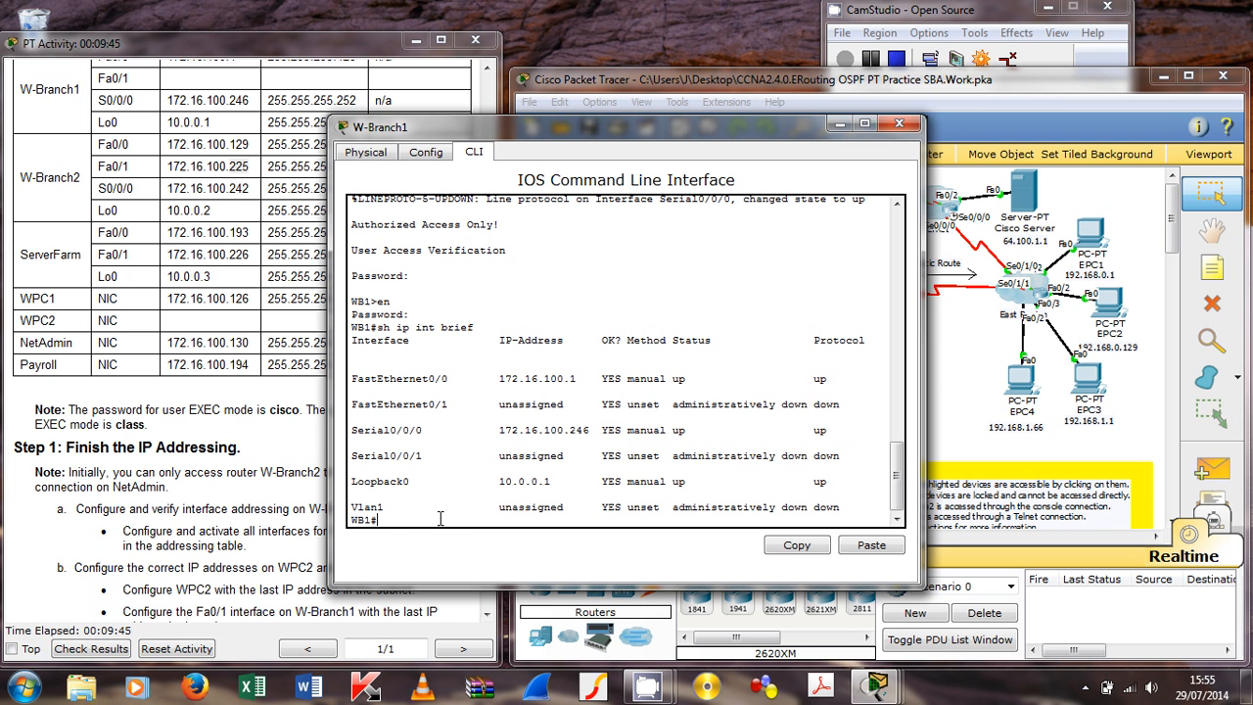
type("conf t")
key("Return")
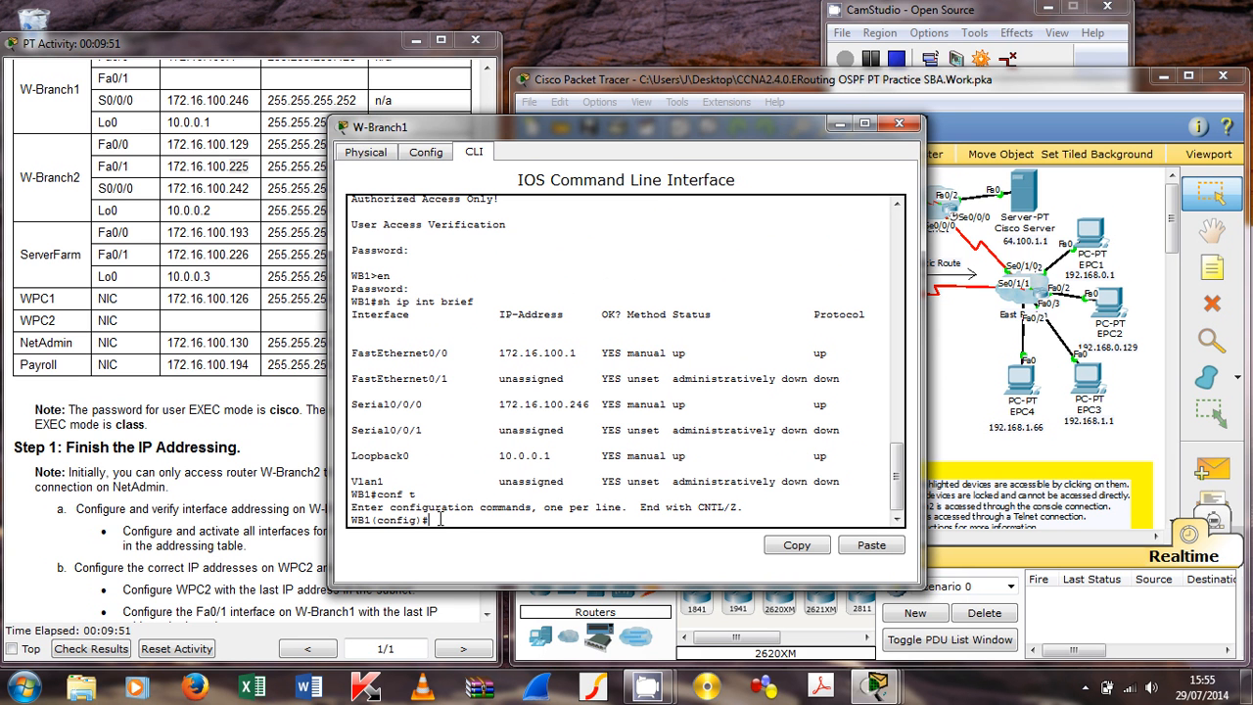
Step: Try entering address 172.16.100.238 255.255.255.24 and no shut before selecting an interface
type("ip add 172.16.100.238")
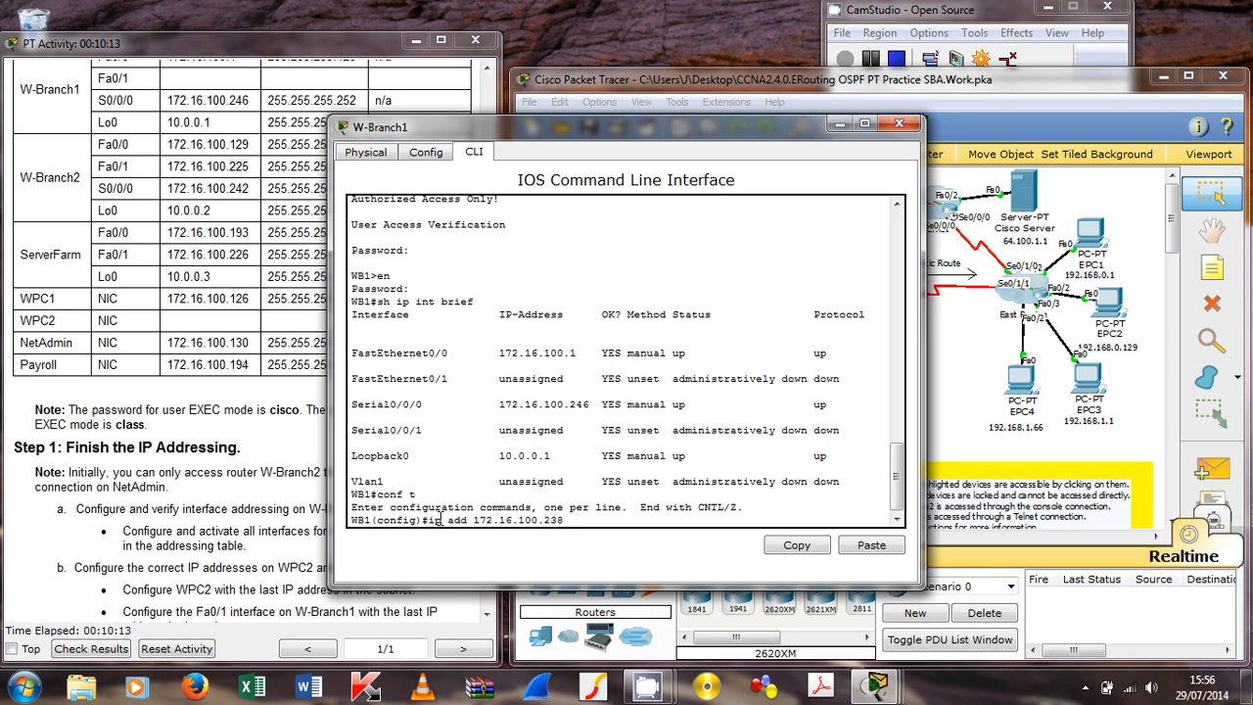
type("255.255.255.240")
key("Return")
type("no shut")
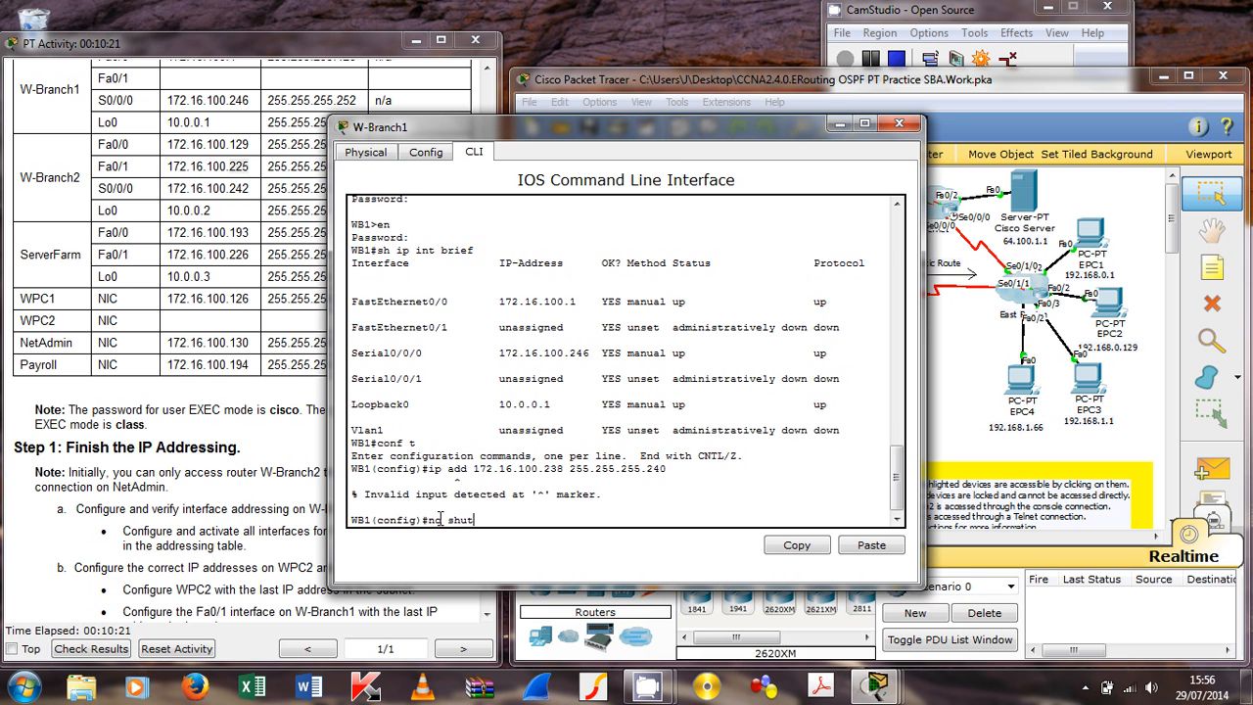
key("Return")
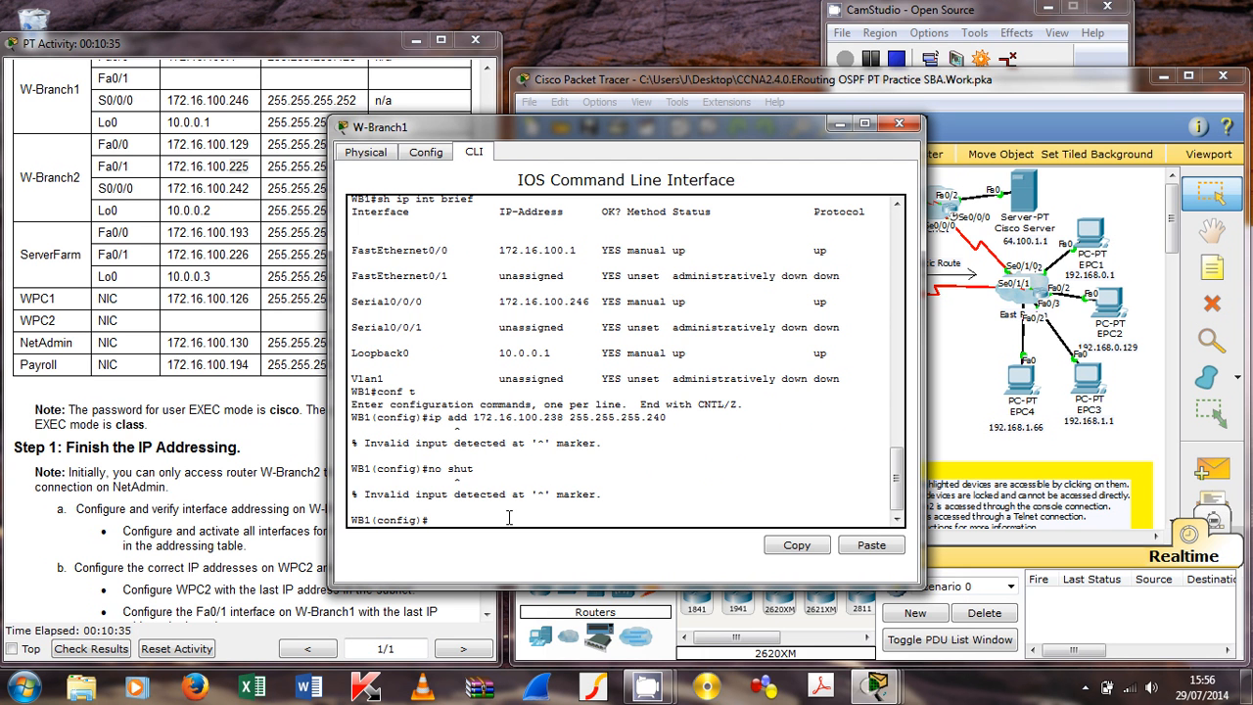
Step: Address Fa0/1 as 172.16.100.238 255.255.255.240 and bring it up with no shut
type("int f0/1")
key("Return")
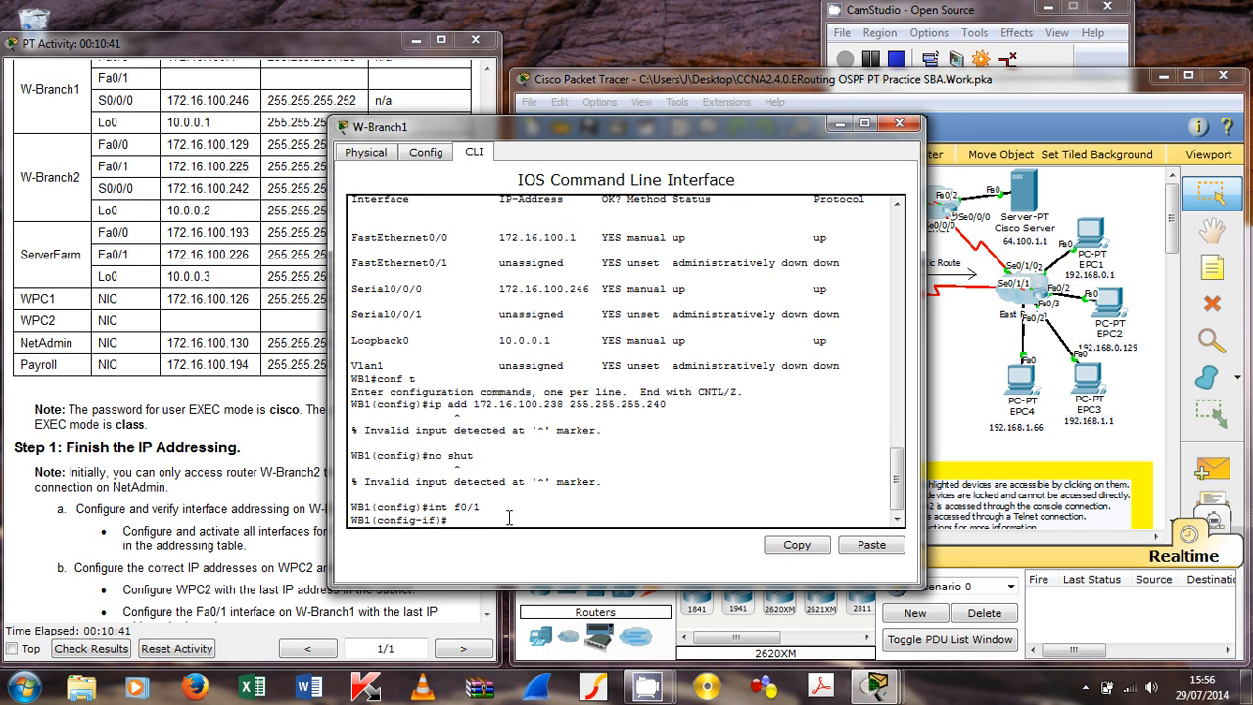
type("ip add 172.16.100.238 255.255.255.240")
key("Return")
type("no s")
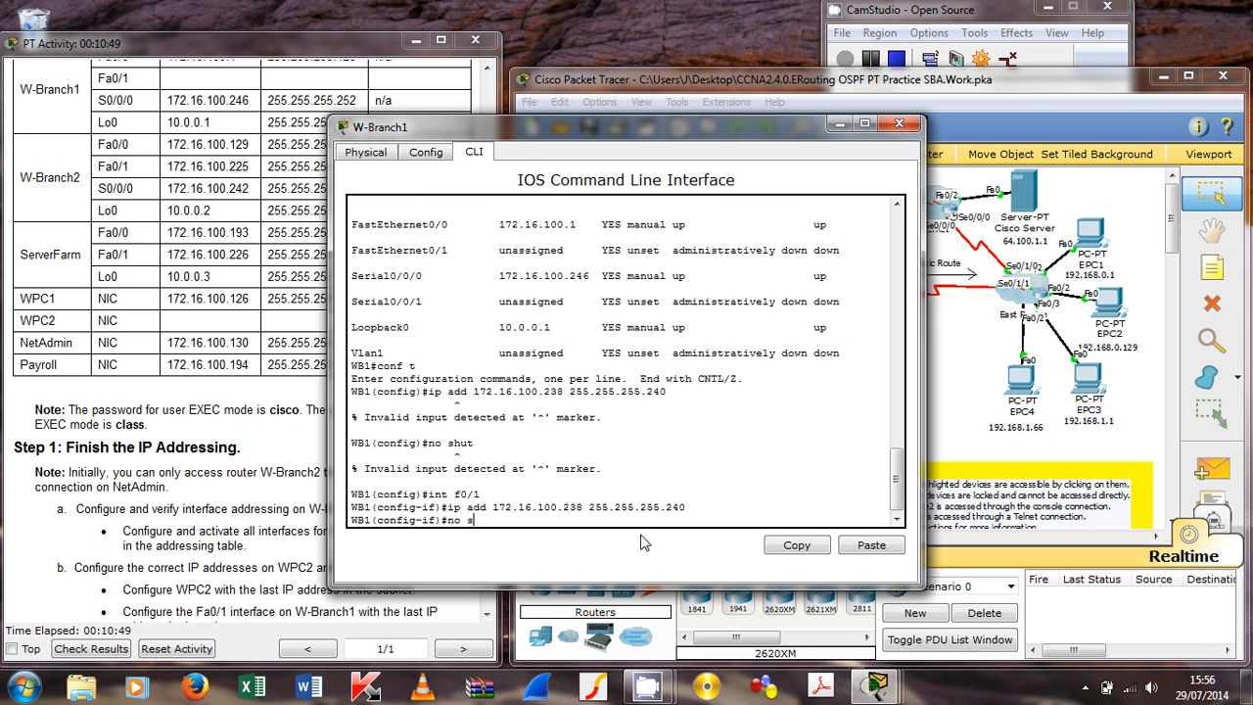
type("hut")
key("Return")
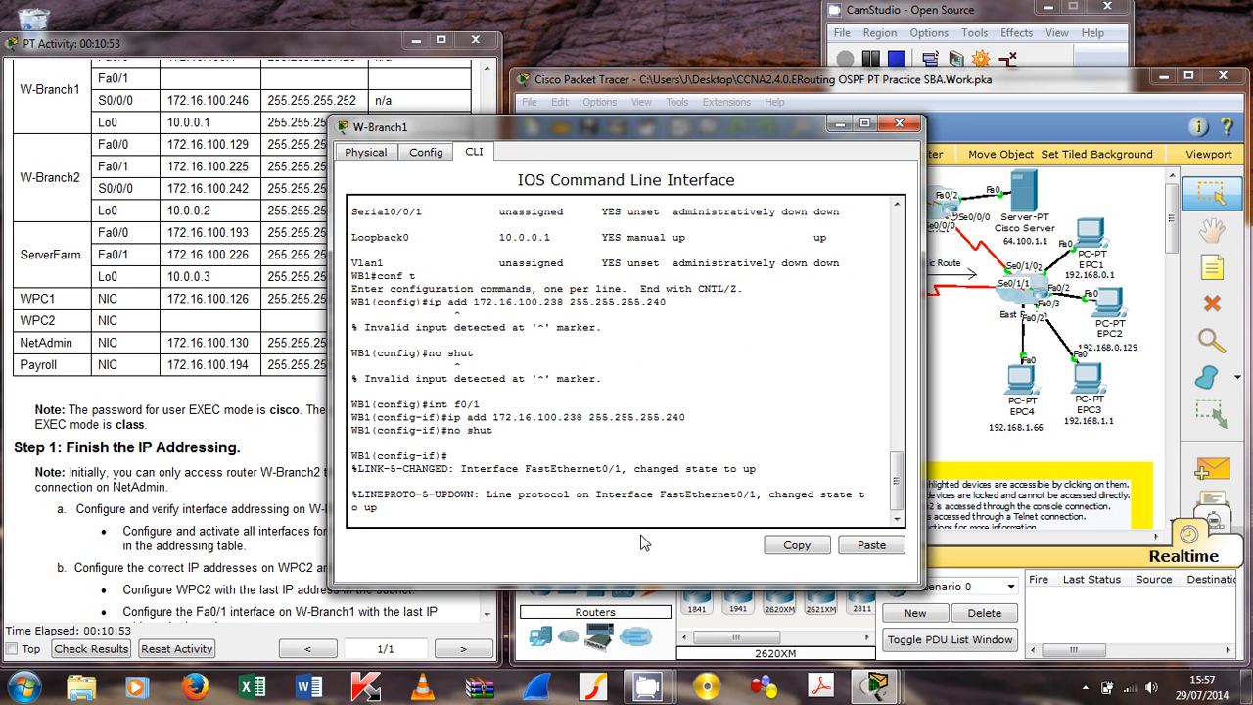
key("Return")
Step: Verify with 'do sh ip int brief' that Fa0/1 shows its new address
type("do")
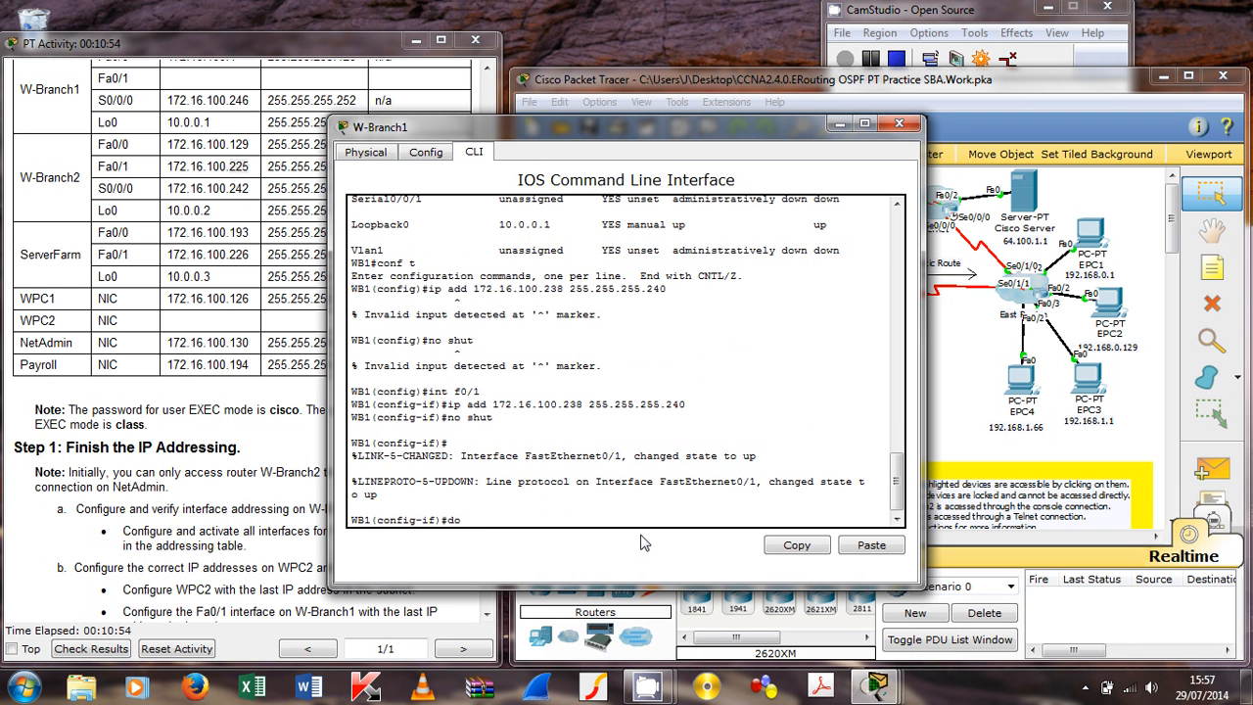
type(" sh ip int brief")
key("Return")
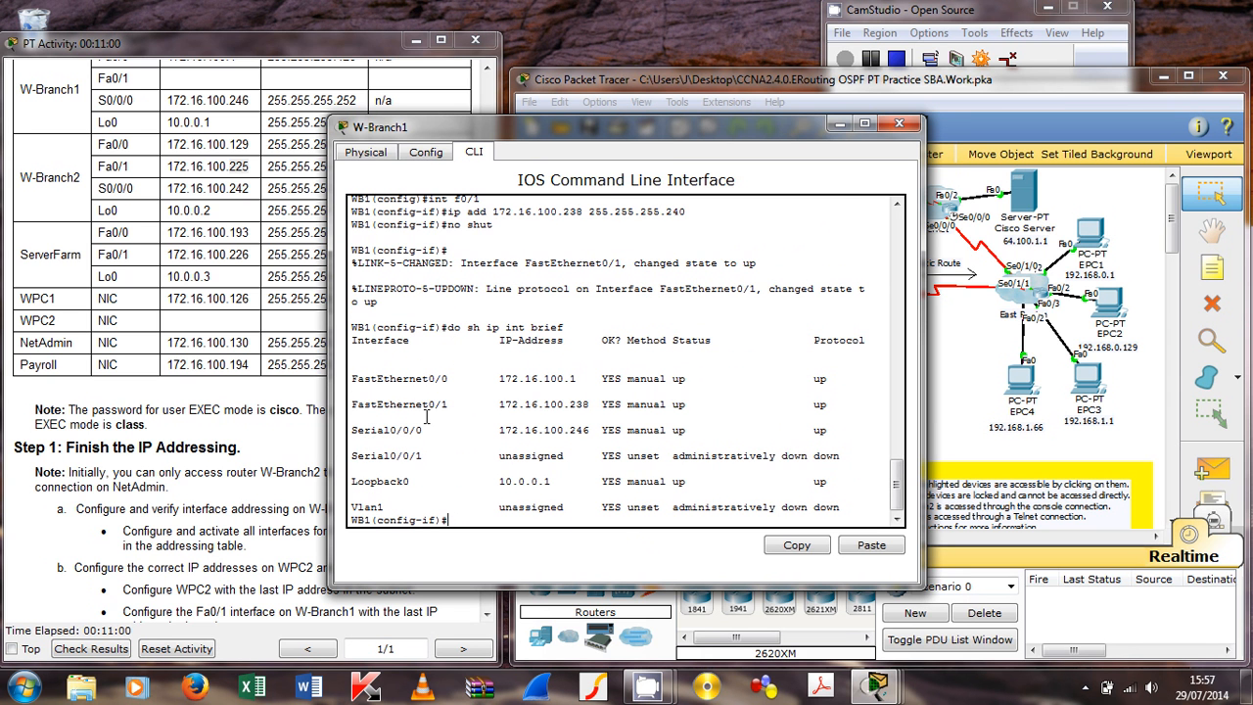
left_click_drag(352, 404, 829, 404)
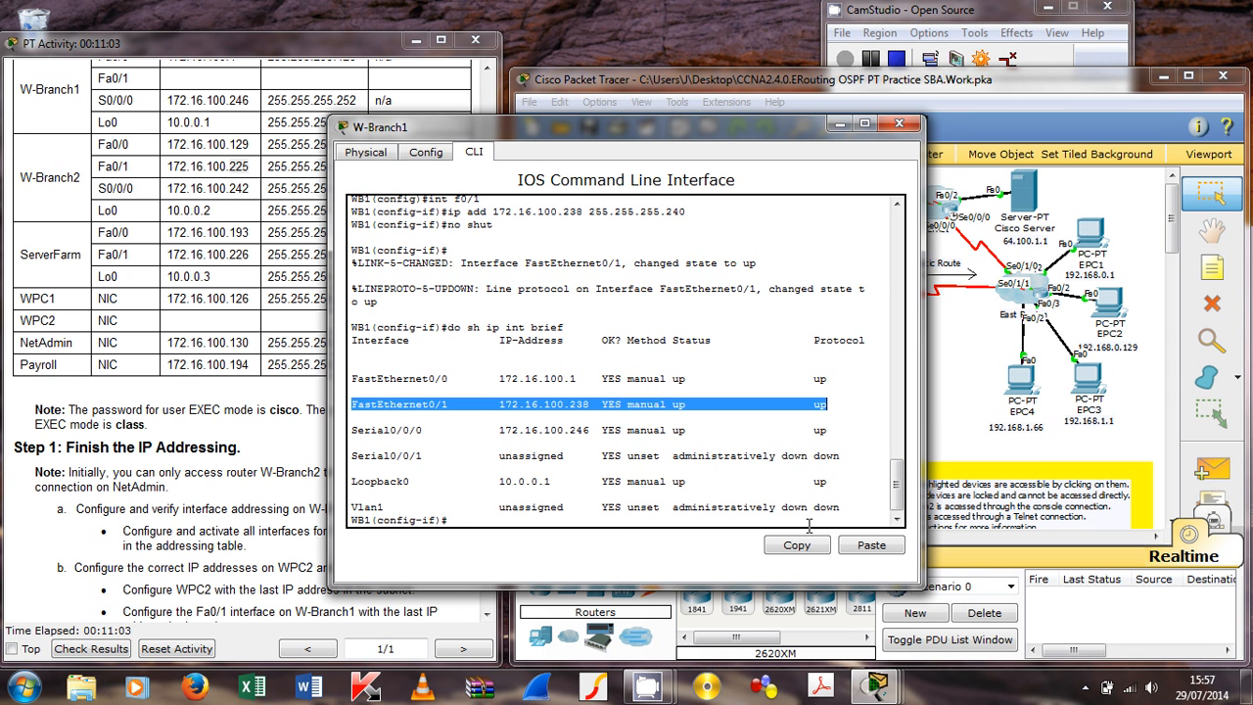
left_click(535, 520)
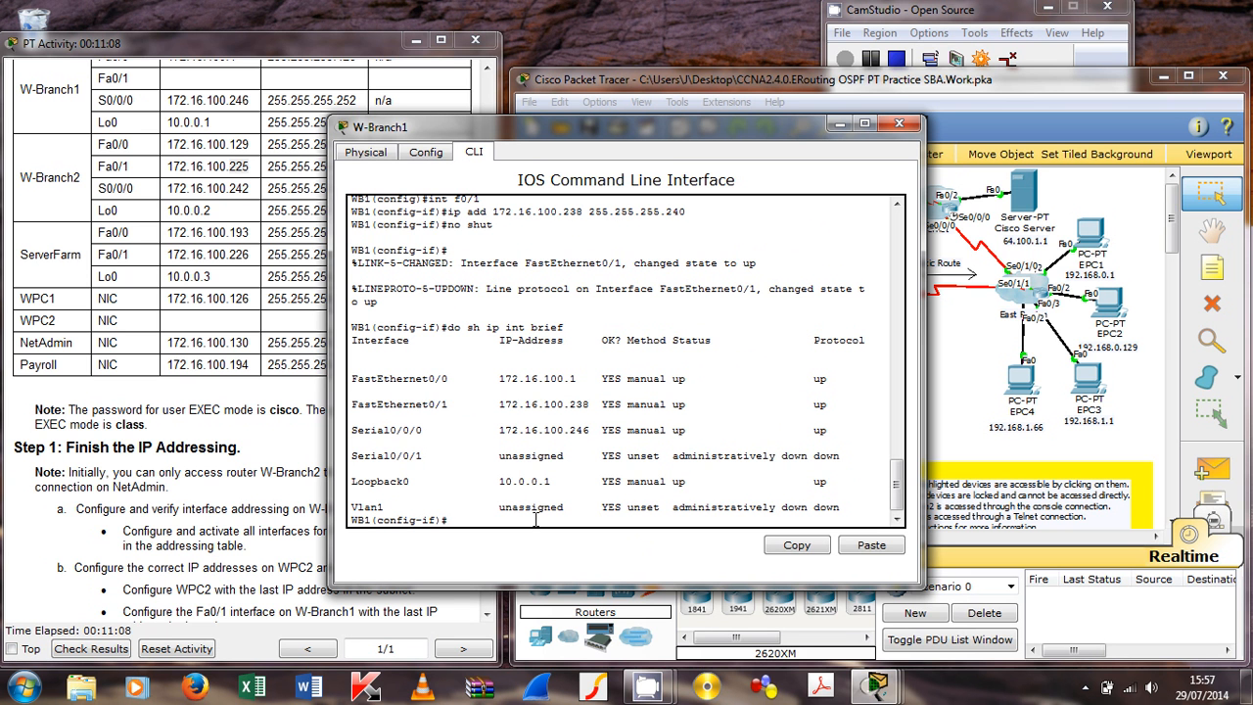
Step: Save W-Branch1's configuration with 'copy run start' and close the router window
key("ctrl+z")
type("cop")
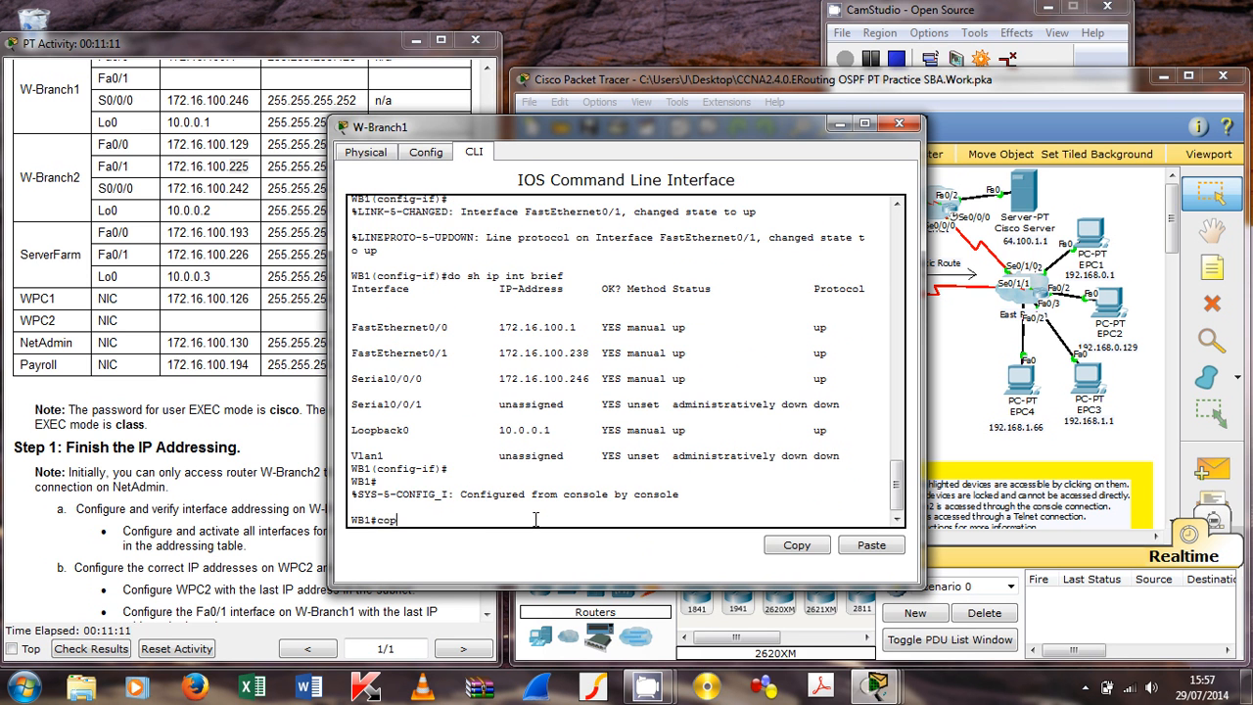
type("y run start")
key("Return")
key("Return")
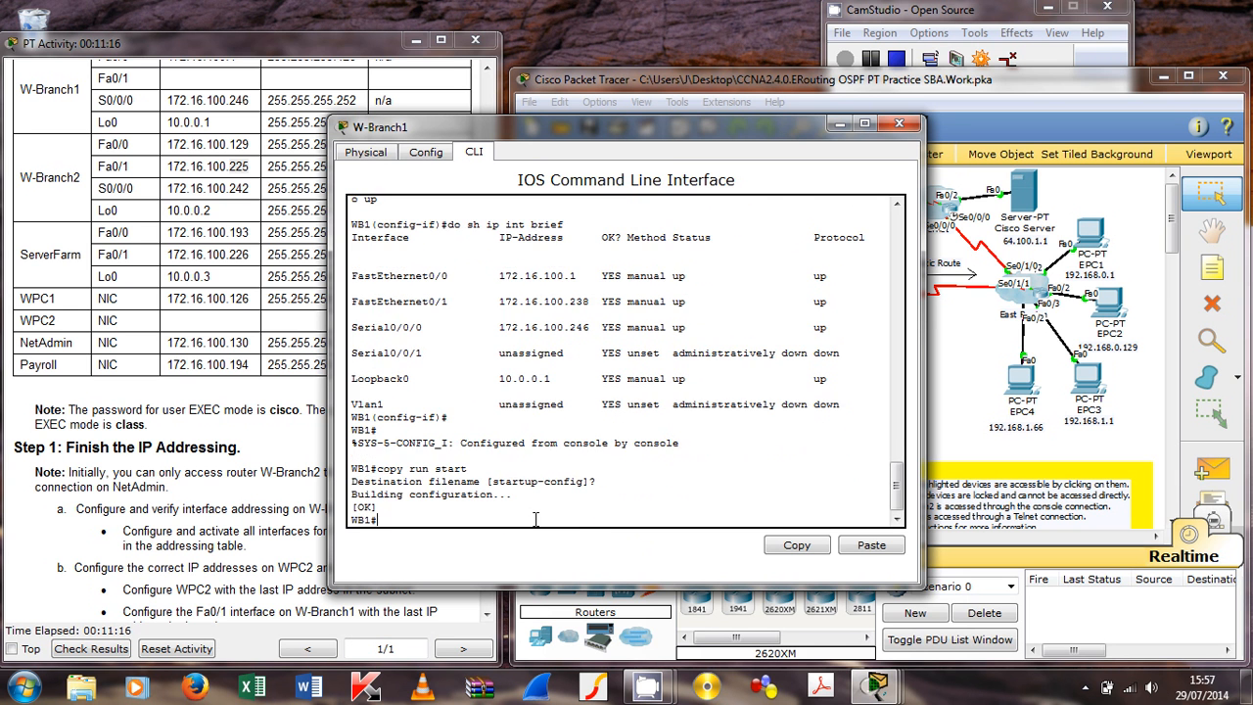
left_click(908, 129)
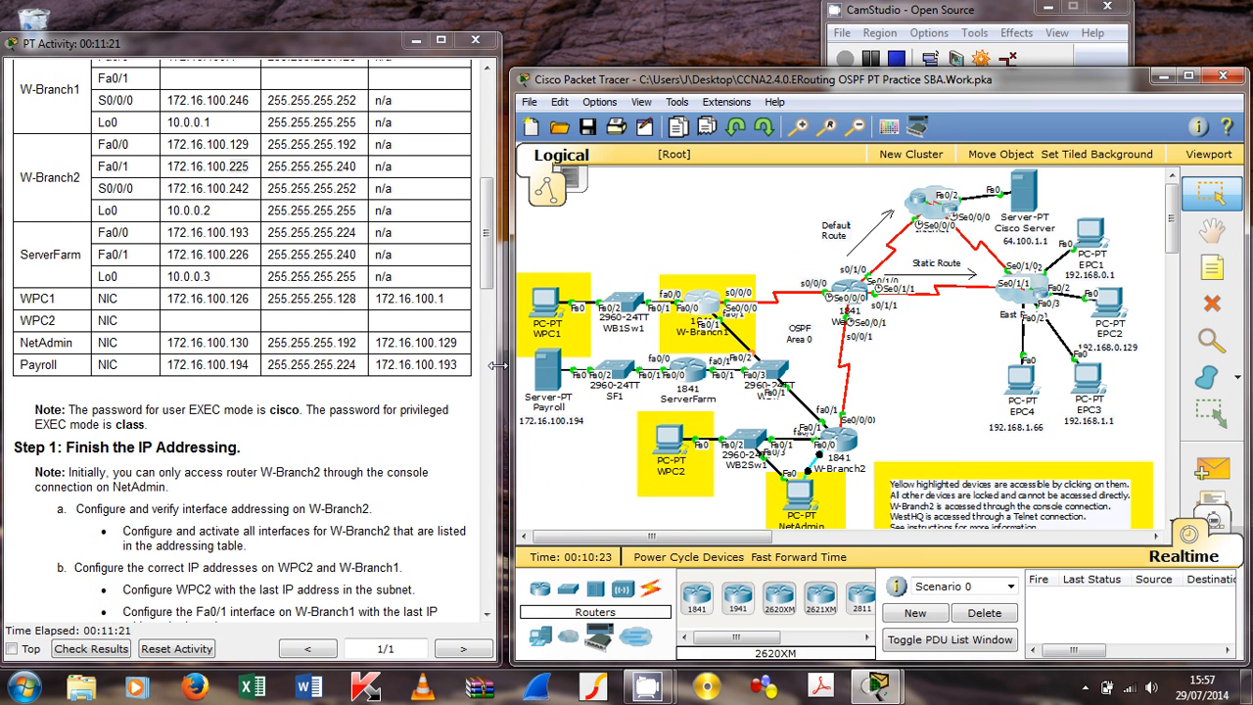
Step: Scroll the instructions to Step 1c, Verify connectivity, and reopen W-Branch1's command line
left_click(76, 345)
scroll(77, 346, "down", 6)
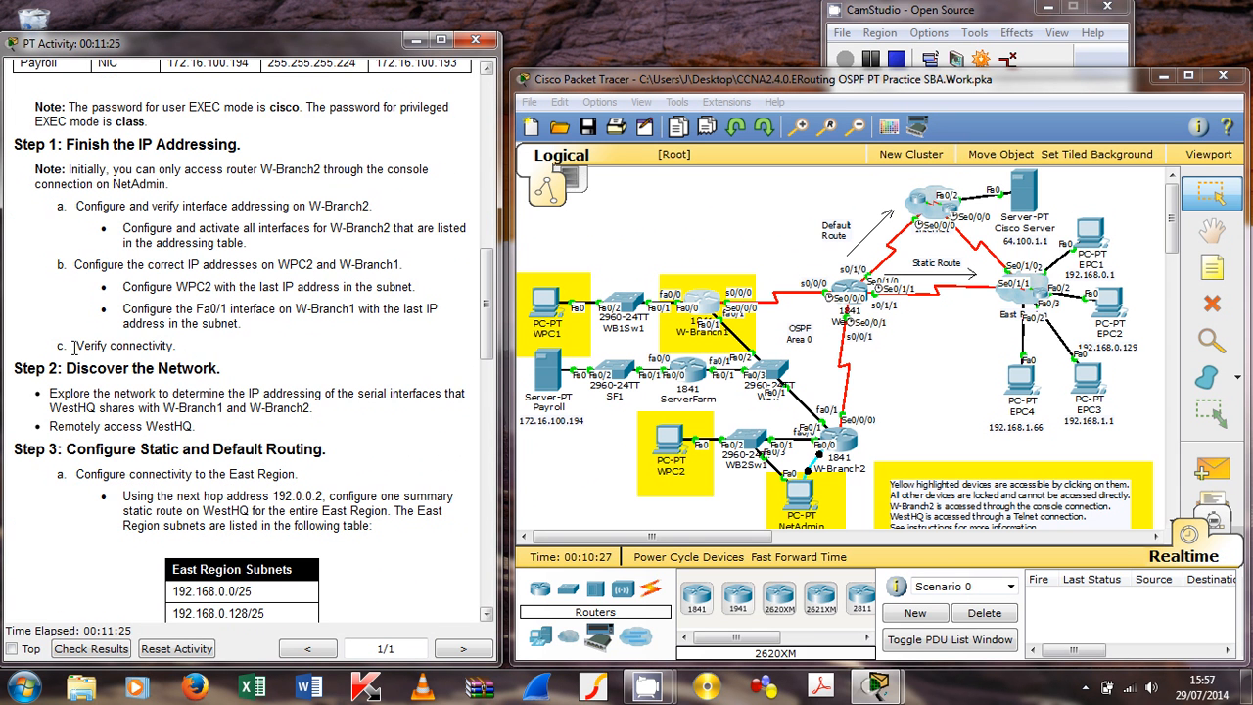
left_click_drag(75, 348, 183, 349)
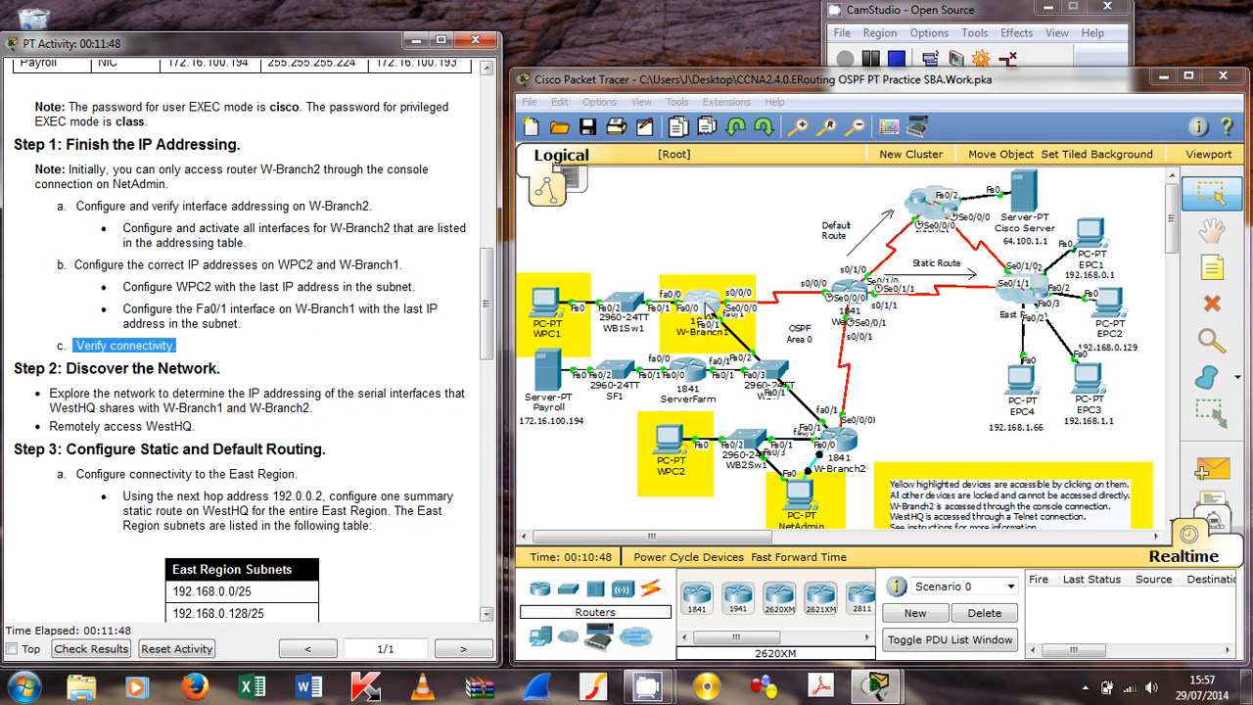
left_click(707, 308)
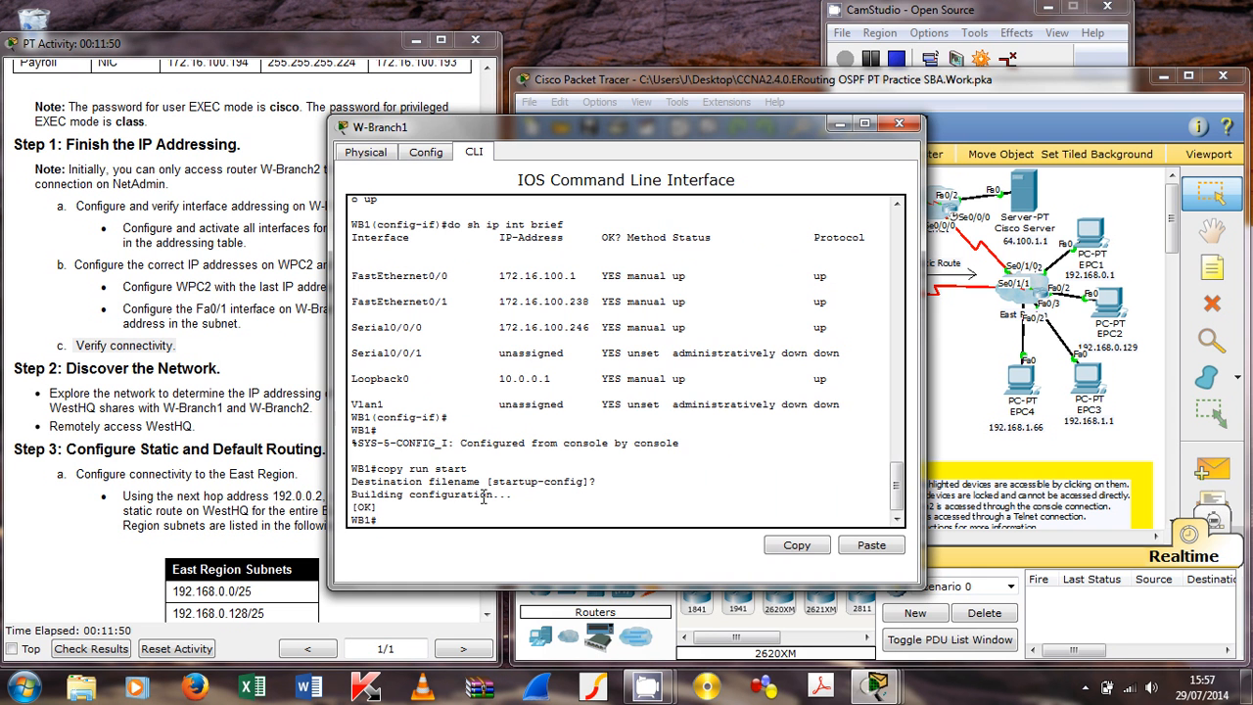
Step: Ping W-Branch2 at 172.16.100.225 from W-Branch1, rerunning it until the 80% result reaches 100% success
type("ping 172.16.100.225")
key("Return")
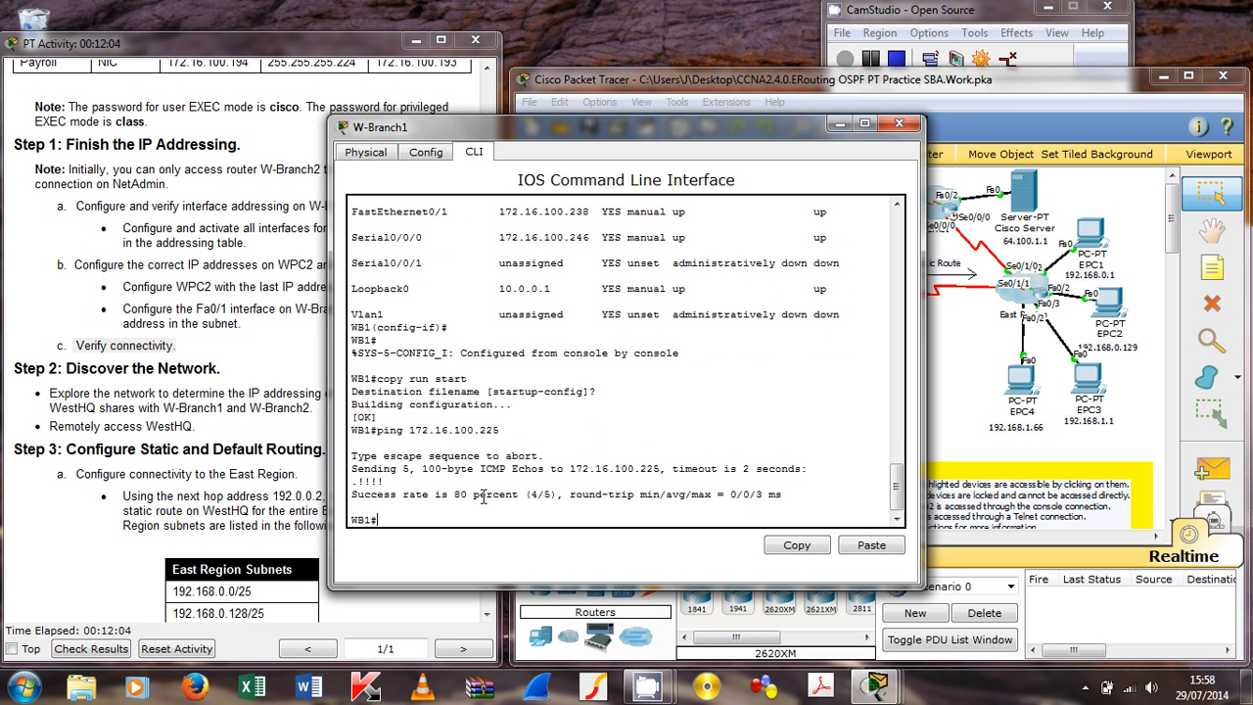
left_click_drag(427, 496, 564, 519)
left_click(565, 516)
key("Up")
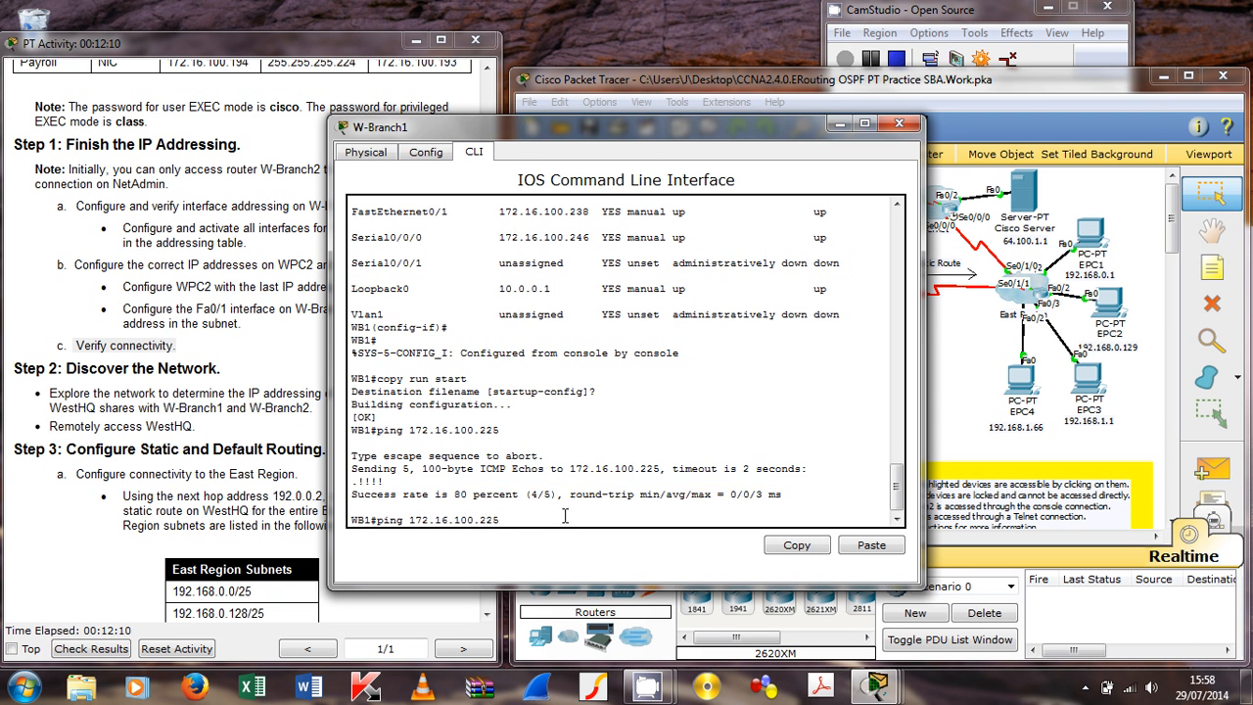
key("Return")
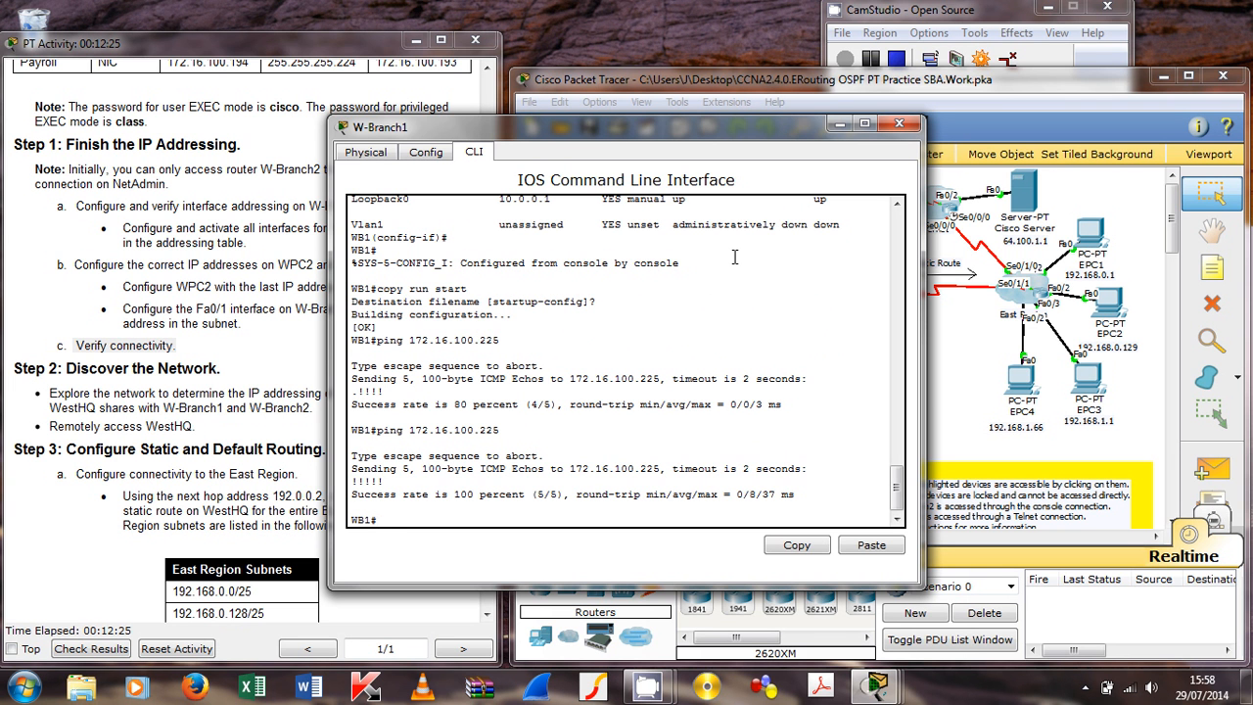
Step: Save W-Branch1's running configuration to startup-config with 'copy run start' and the default filename
type("copy run start")
key("Return")
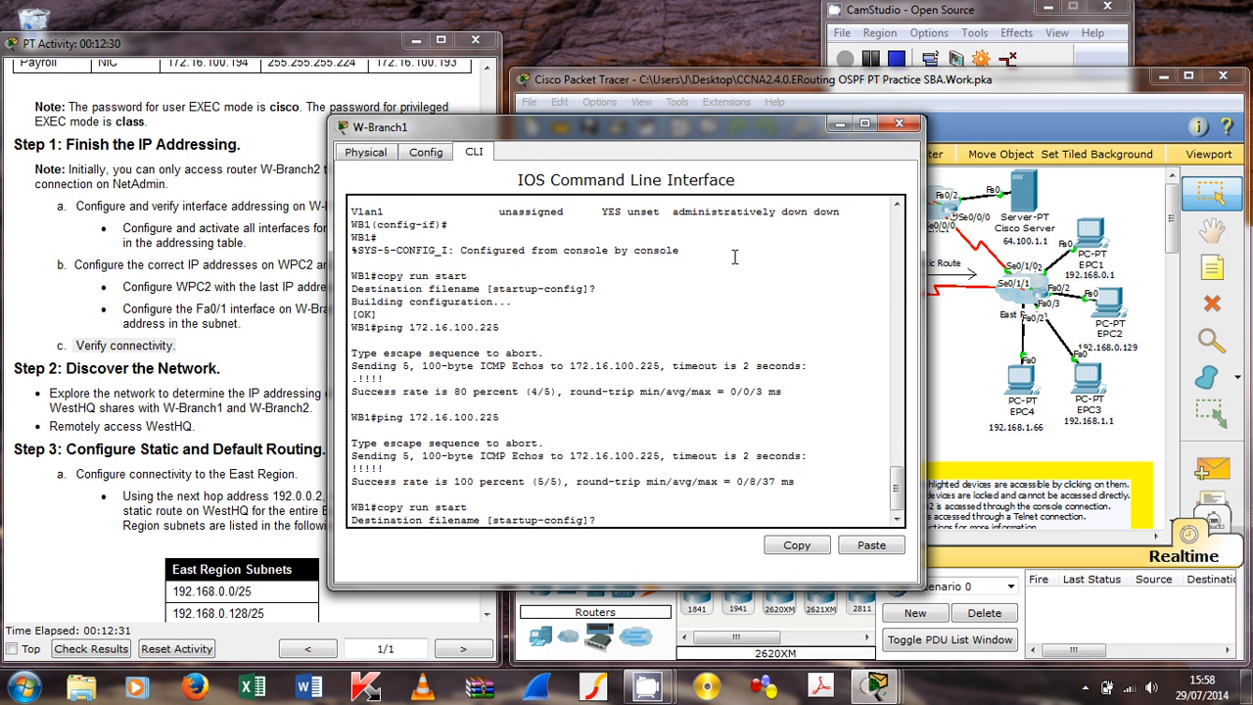
key("Return")
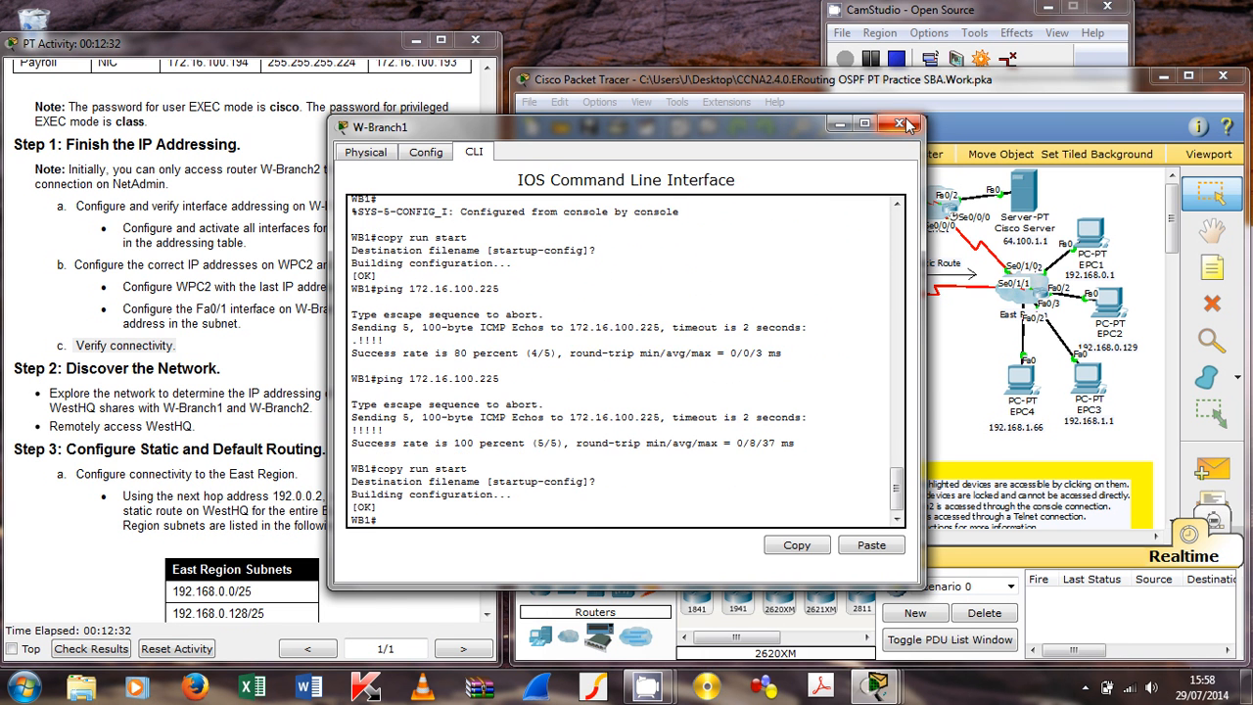